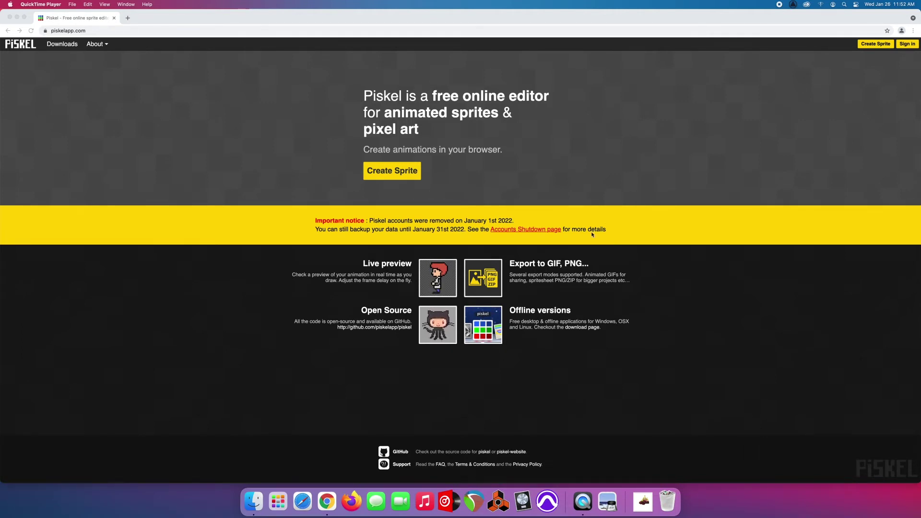
View the offline application options on the Downloads page and return to the Piskel homepage.
left_click(213, 20)
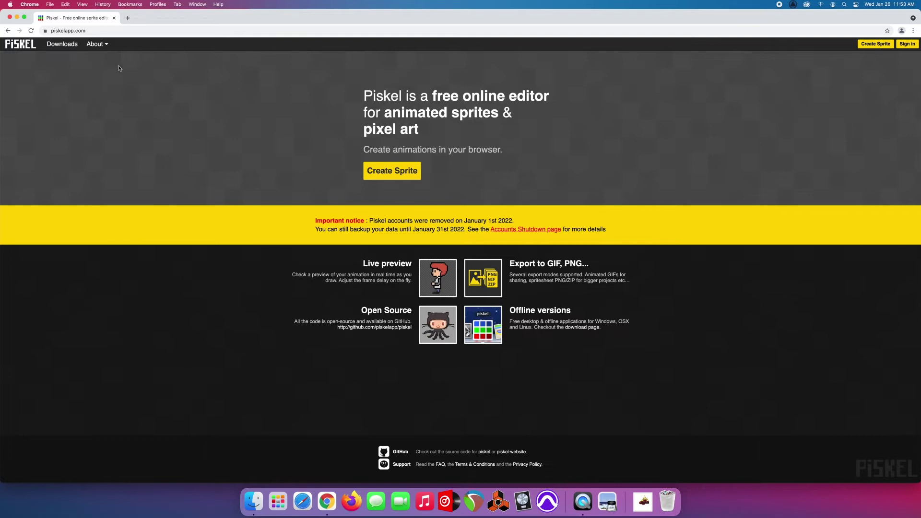
left_click(62, 44)
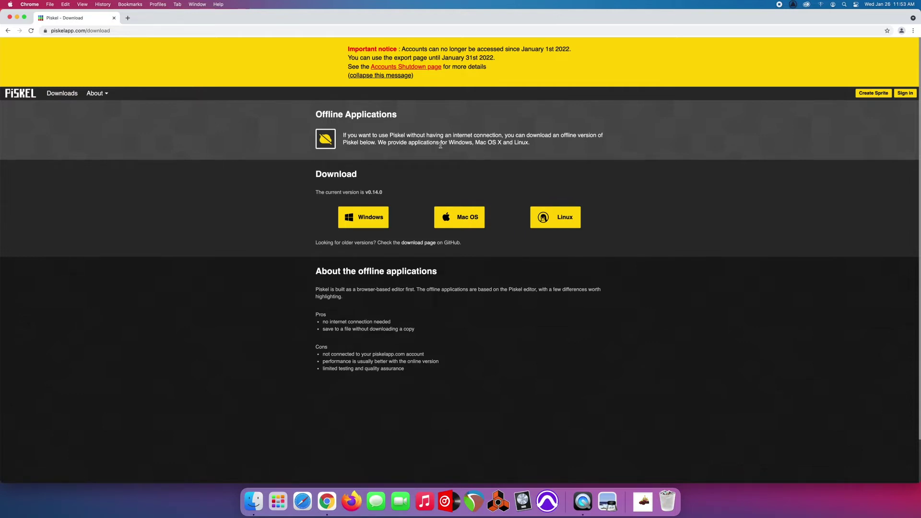
left_click(18, 95)
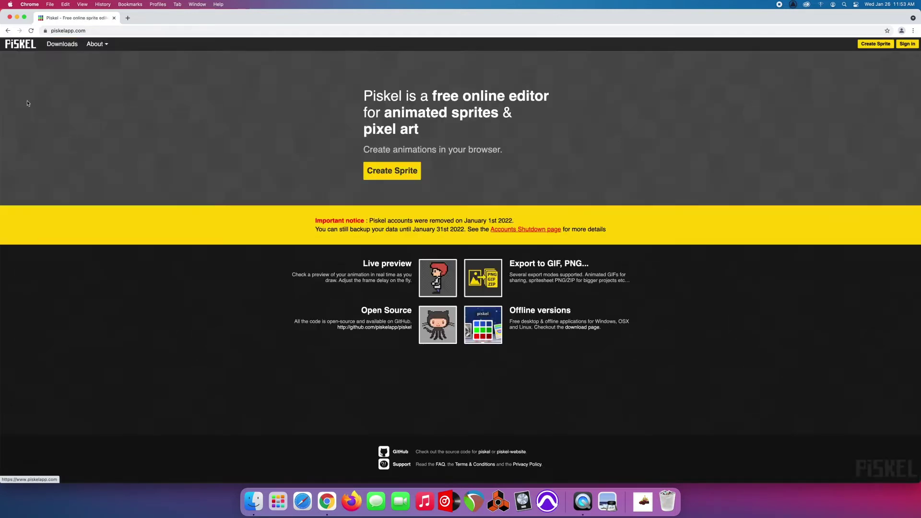
Create a new sprite and draw a black C-shaped curve on the canvas with the 1-pixel pen.
left_click(398, 175)
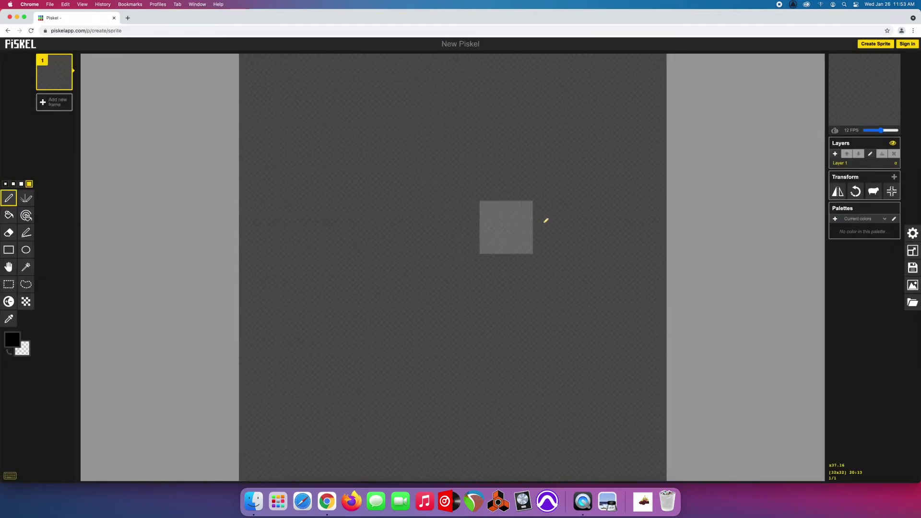
left_click(6, 185)
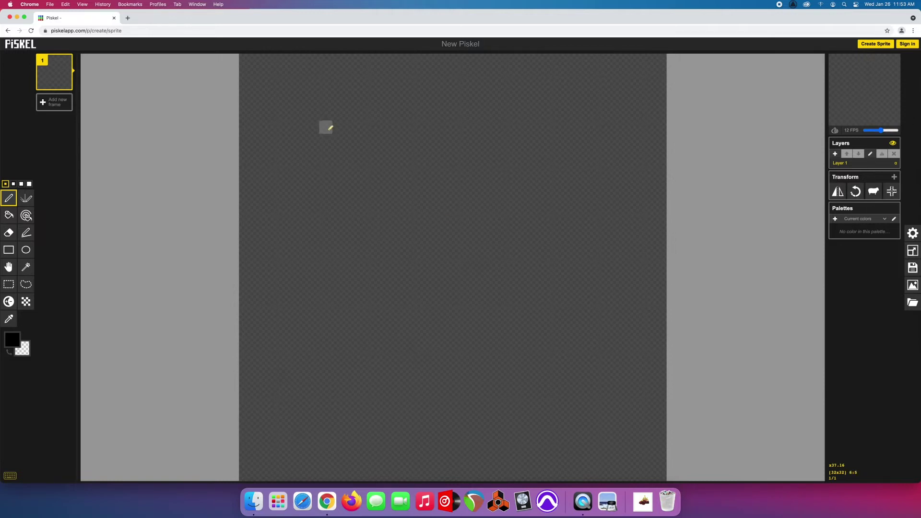
mouse_move(458, 140)
left_mouse_down()
mouse_move(402, 160)
mouse_move(371, 192)
mouse_move(365, 268)
mouse_move(432, 330)
mouse_move(516, 337)
left_mouse_up()
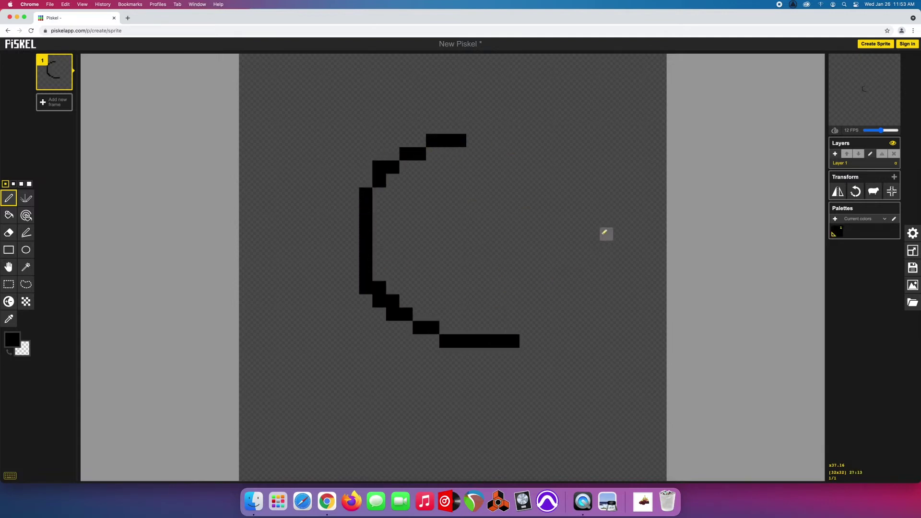
View the sprite in a separate preview window, move that window over the canvas, and close it.
left_click(890, 62)
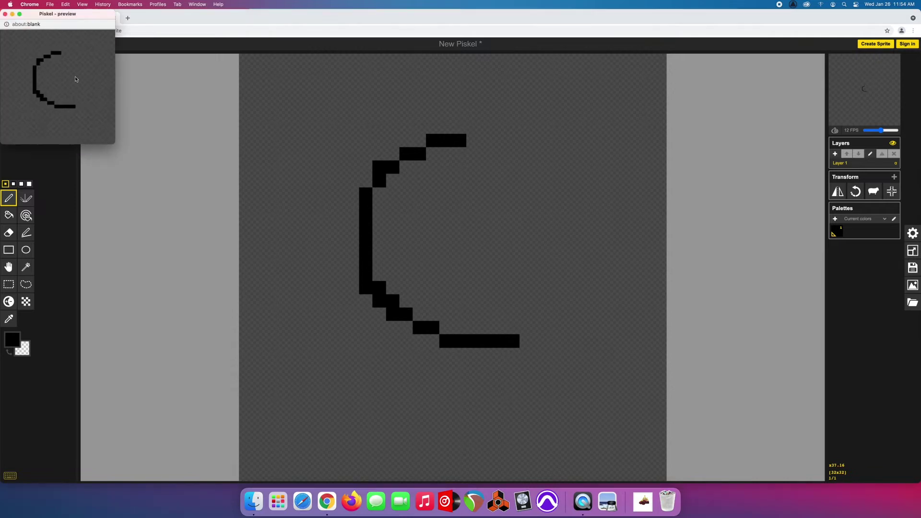
left_click_drag(64, 17, 289, 138)
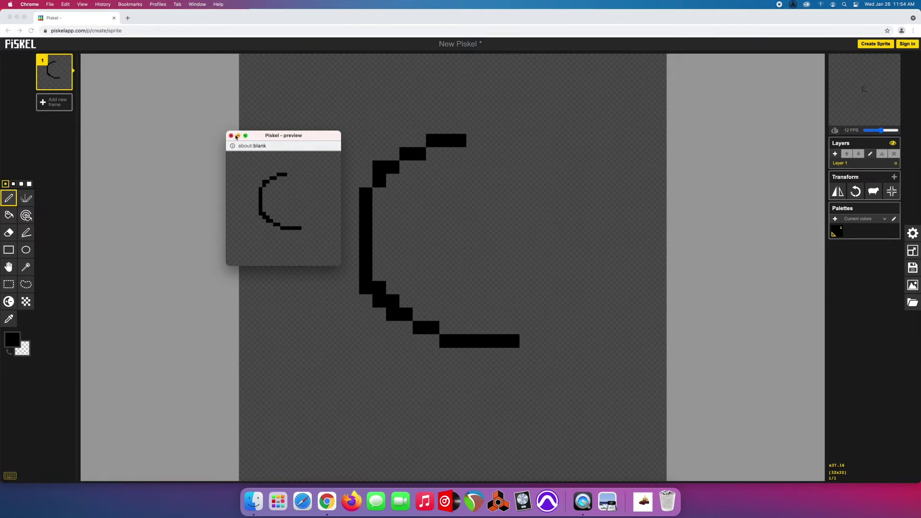
left_click(230, 135)
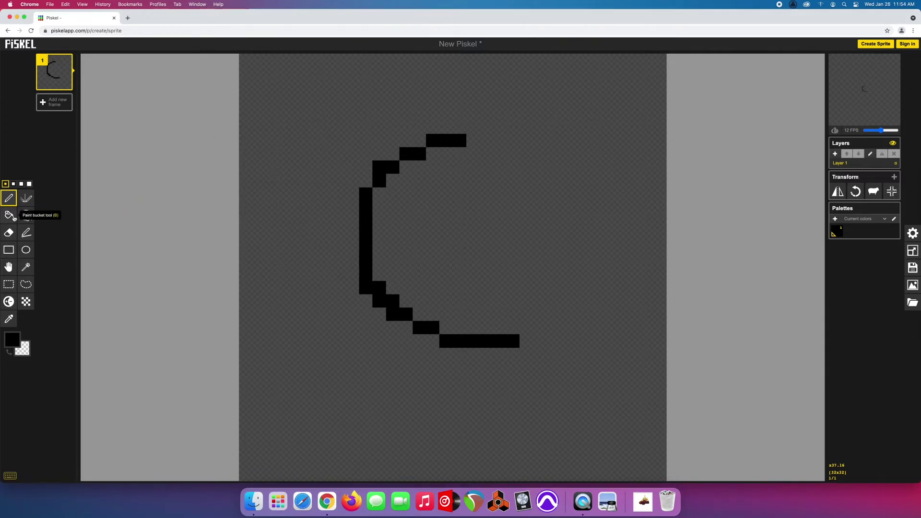
Erase the whole C-shaped curve, starting with its vertical part at 1 pixel and clearing the rest at 4 pixels.
left_click(7, 233)
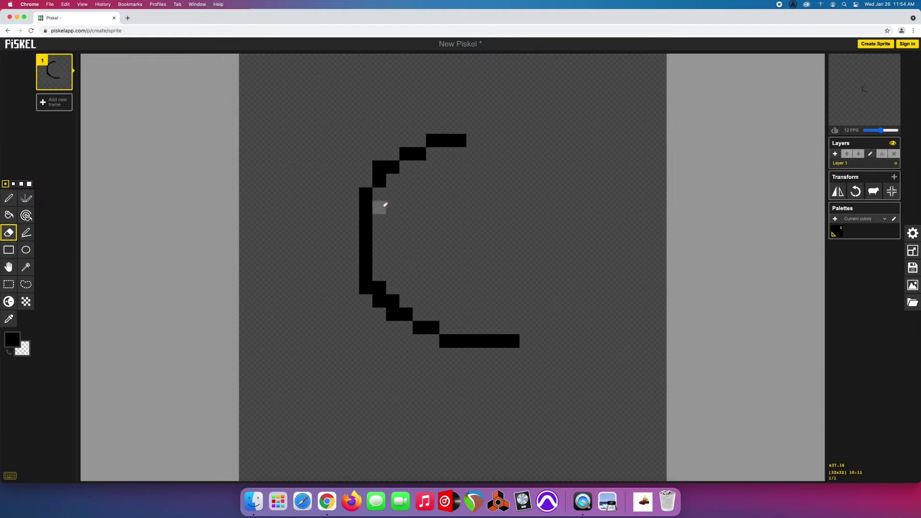
left_click_drag(367, 191, 366, 288)
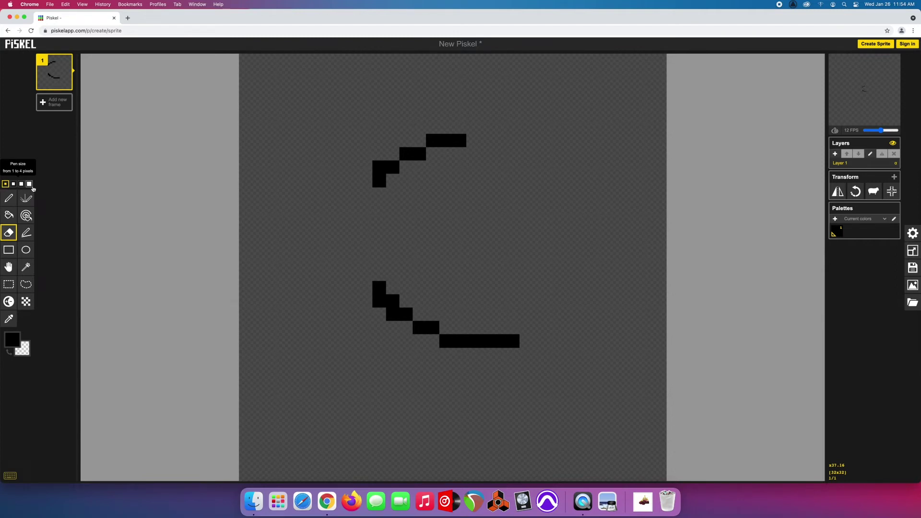
left_click(30, 184)
mouse_move(372, 180)
left_mouse_down()
mouse_move(405, 162)
mouse_move(483, 144)
left_mouse_up()
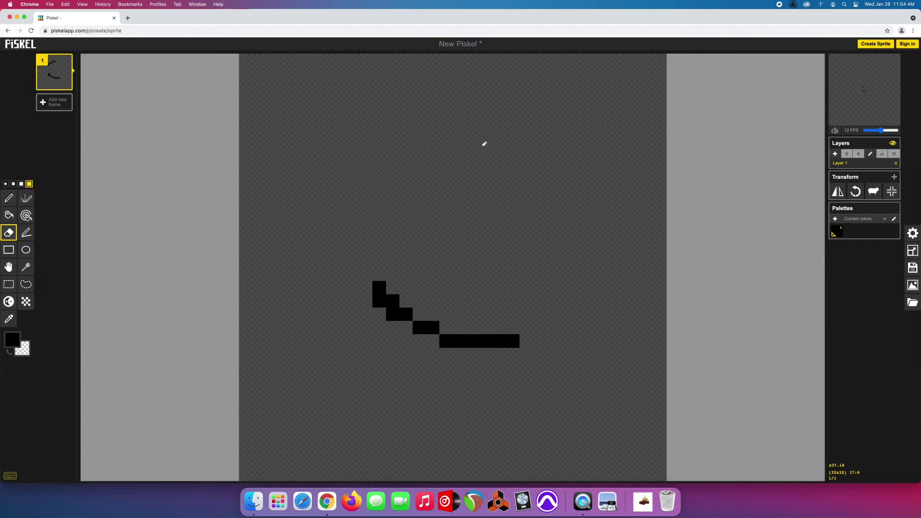
left_click_drag(376, 288, 528, 346)
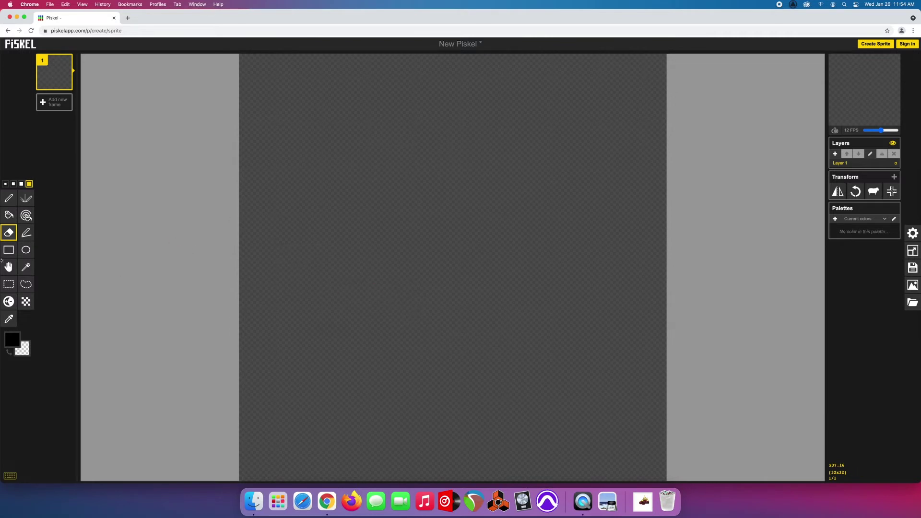
Paint a thick black blob with the 4-pixel pen, select it with Shape selection and delete it.
left_click(9, 198)
mouse_move(384, 211)
left_mouse_down()
mouse_move(397, 232)
mouse_move(482, 261)
mouse_move(514, 259)
left_mouse_up()
left_click(26, 266)
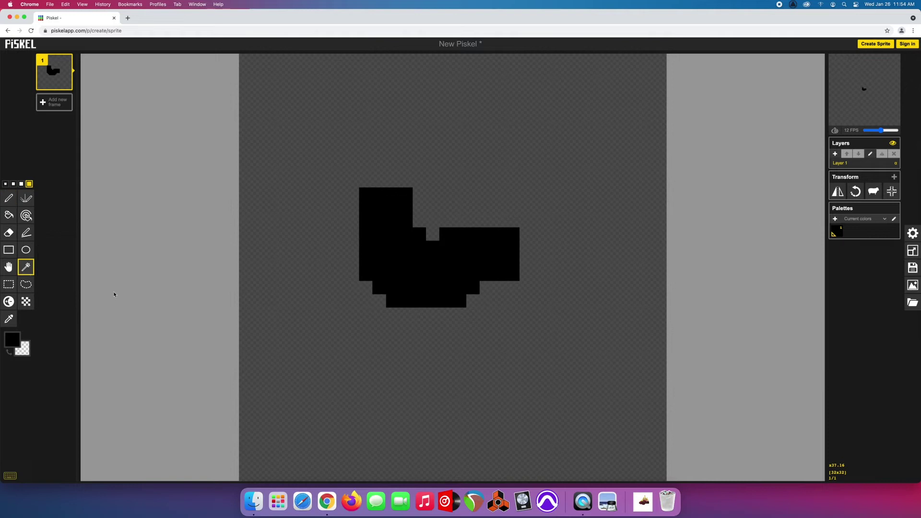
left_click(434, 275)
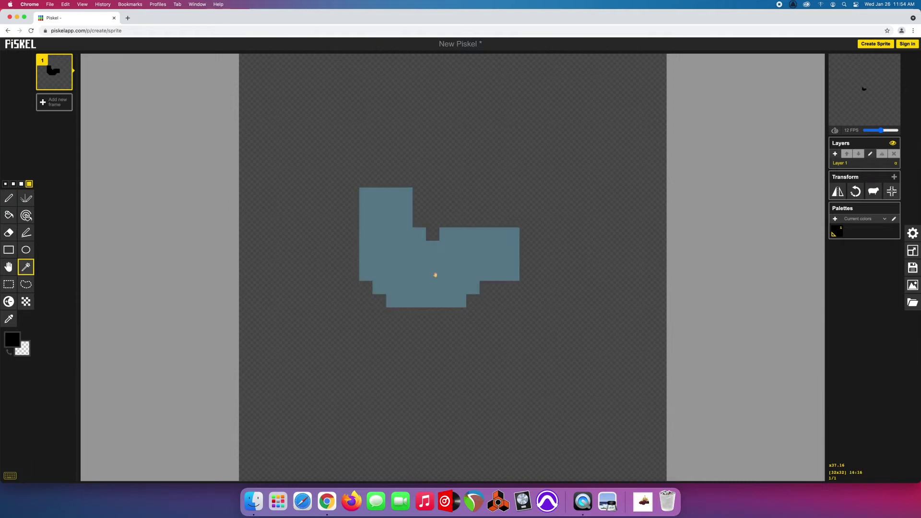
key("Delete")
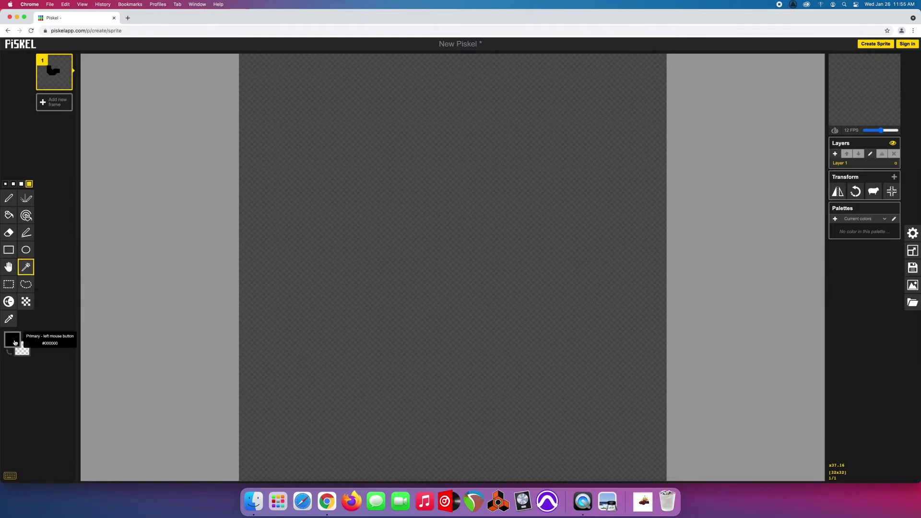
Review the list of keyboard shortcuts for tools, selections, colors and storage, and close it.
left_click(9, 476)
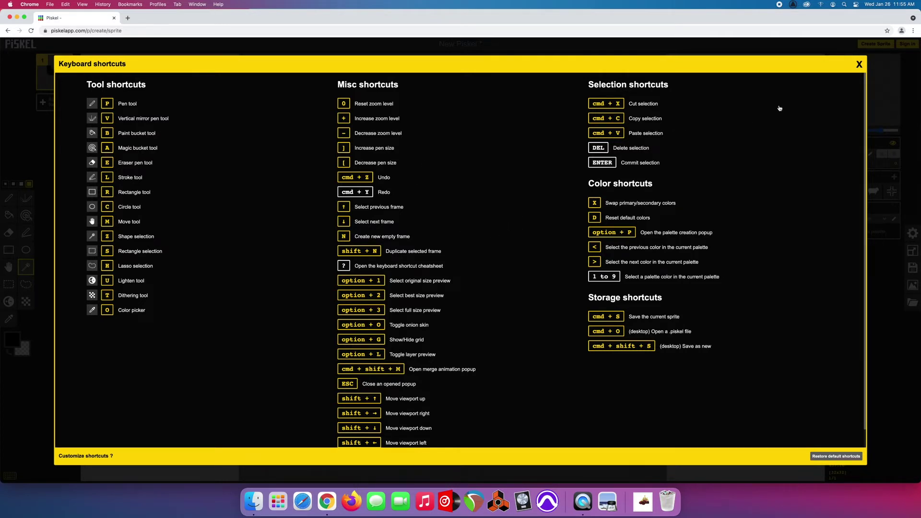
left_click(859, 64)
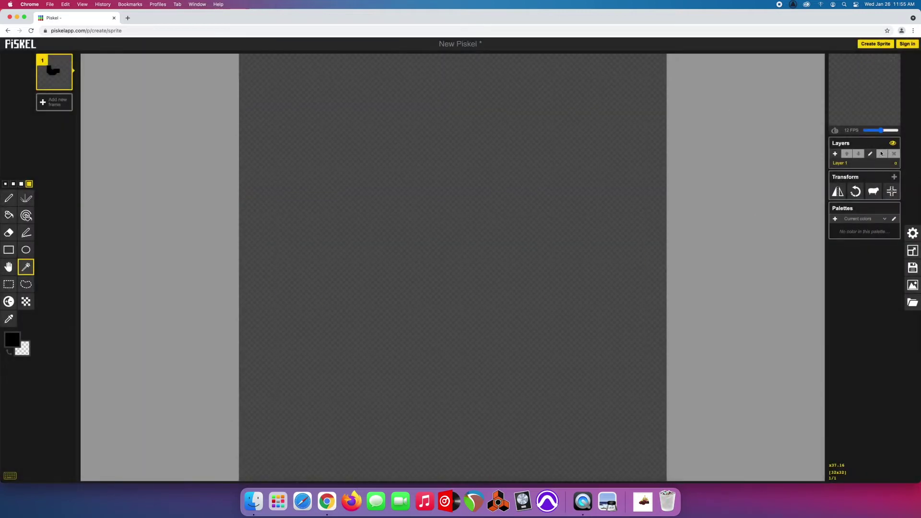
Duplicate the first frame and delete the duplicate.
mouse_move(892, 73)
left_click(62, 81)
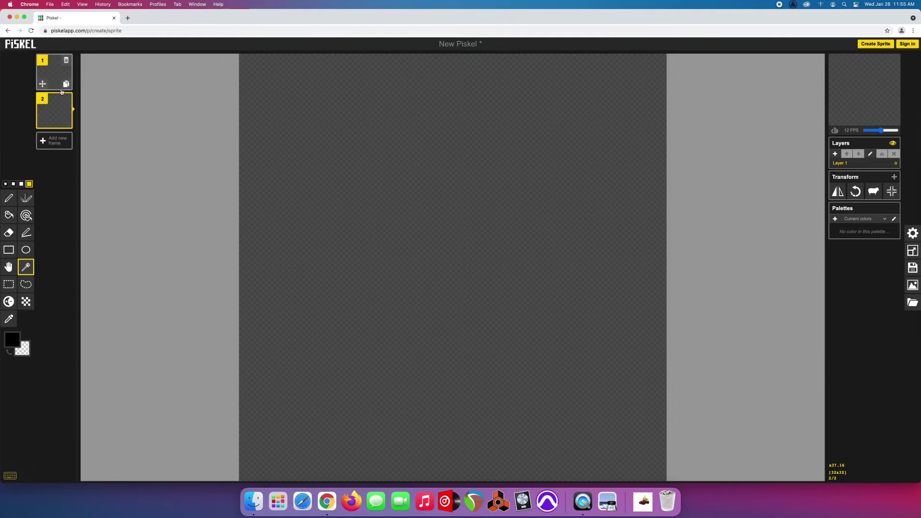
left_click(68, 99)
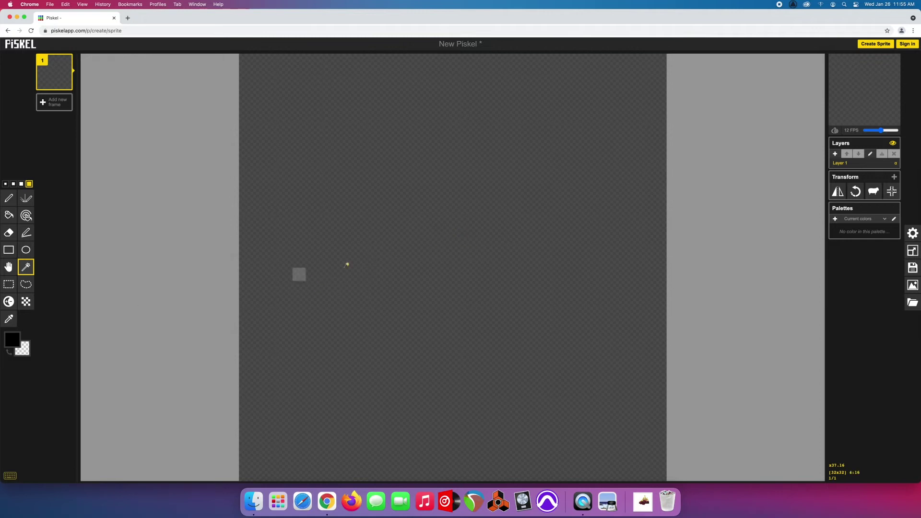
Change the primary color to a dark, muted red.
left_click(17, 342)
left_click(58, 379)
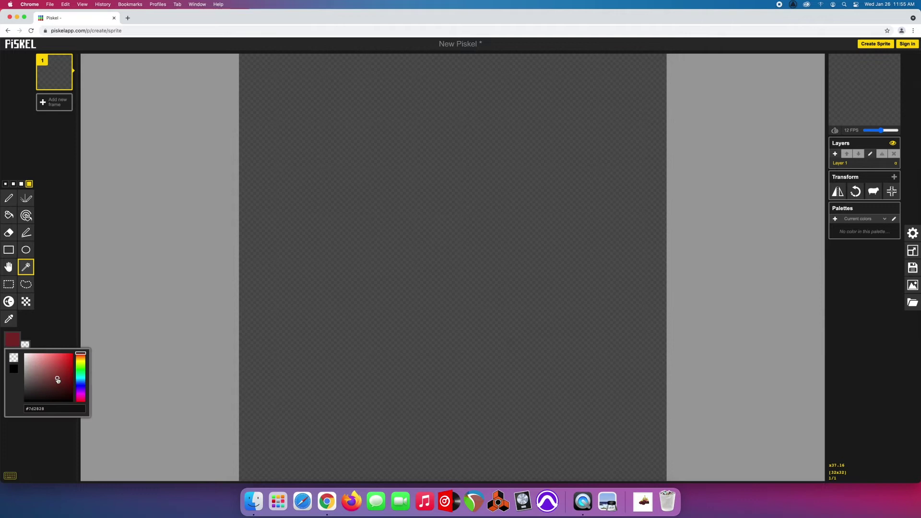
left_click(52, 387)
Select the empty canvas area with Shape selection, add an empty second frame and delete that frame.
left_click(410, 244)
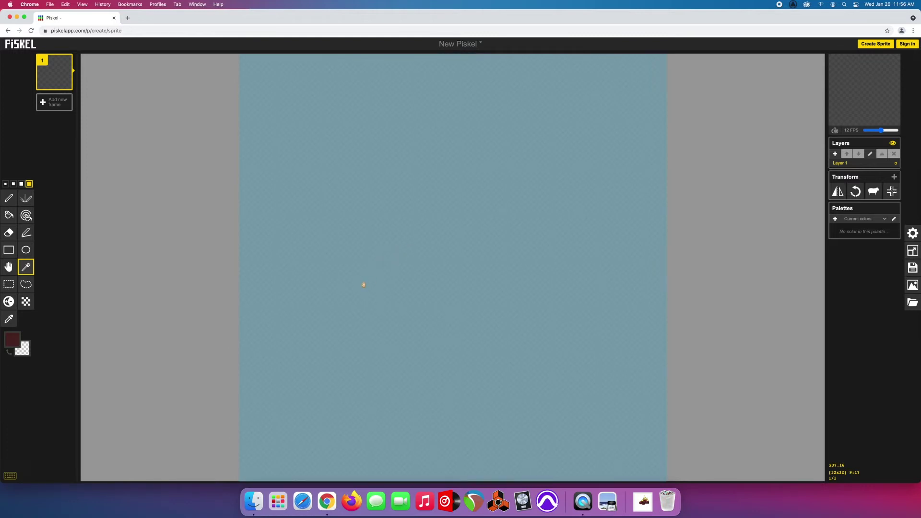
key("n")
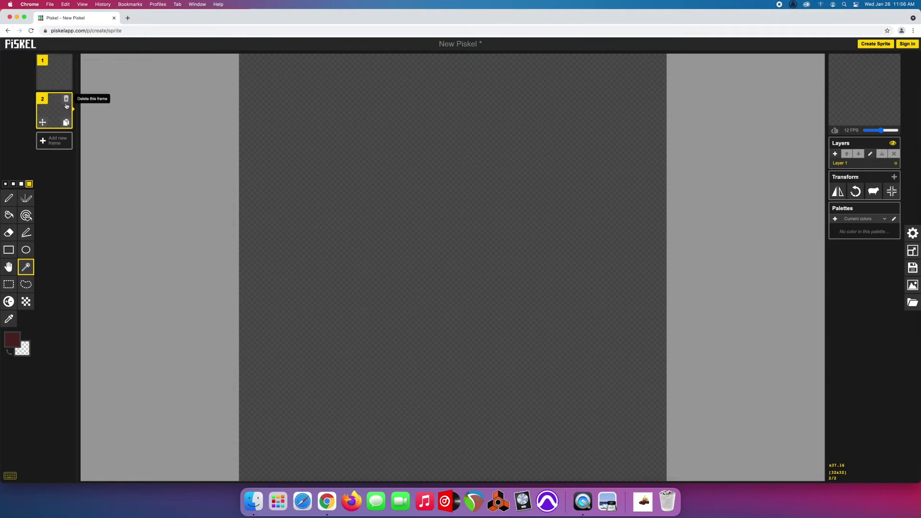
left_click(66, 100)
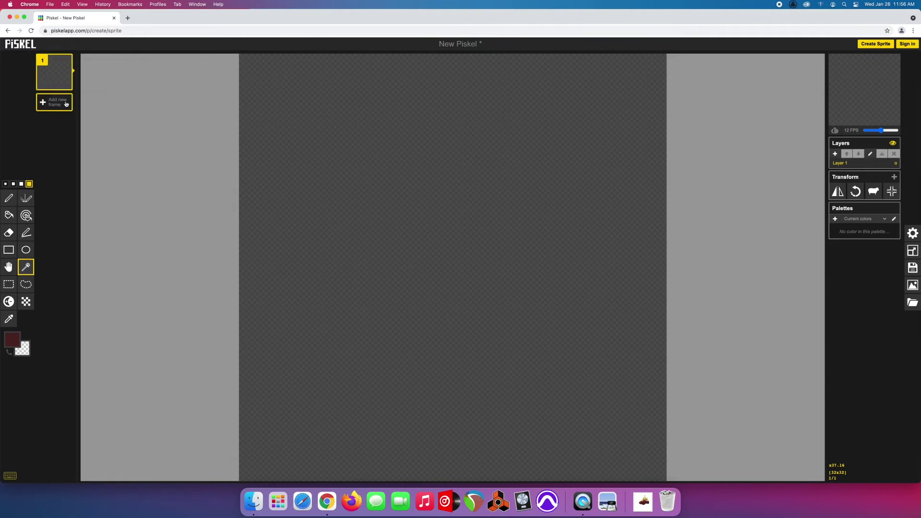
Draw a wide bowl-shaped outline with a small square loop at its right end below the canvas center, using the 1-pixel pen in dark red.
left_click(7, 199)
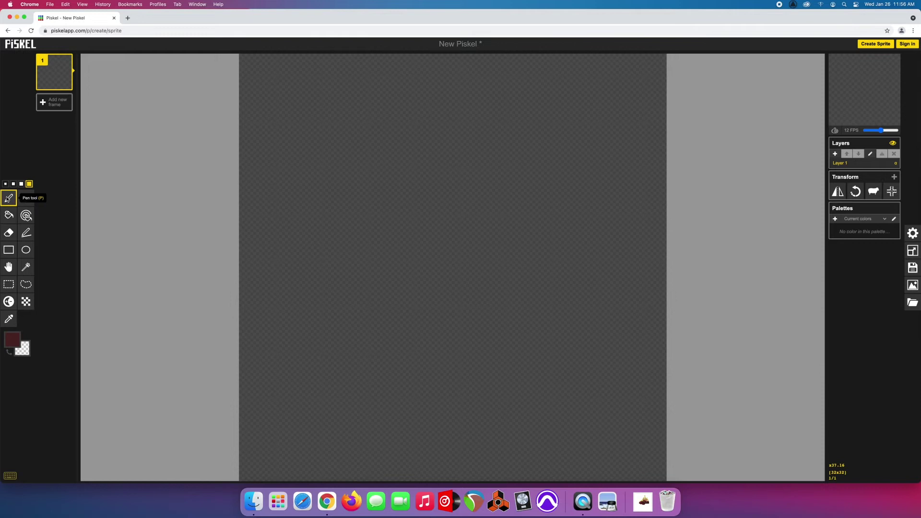
left_click(6, 185)
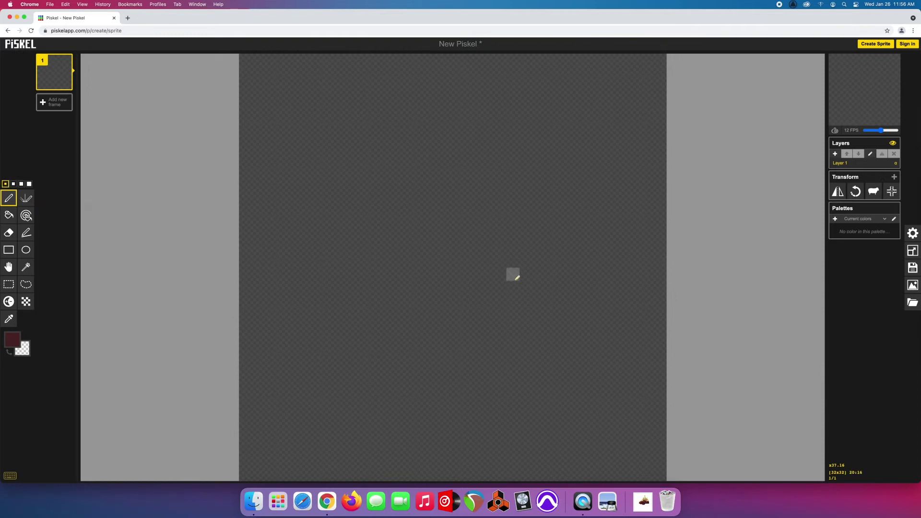
mouse_move(406, 301)
left_mouse_down()
mouse_move(367, 300)
mouse_move(359, 318)
mouse_move(408, 347)
mouse_move(549, 326)
mouse_move(549, 304)
mouse_move(511, 311)
mouse_move(406, 300)
left_mouse_up()
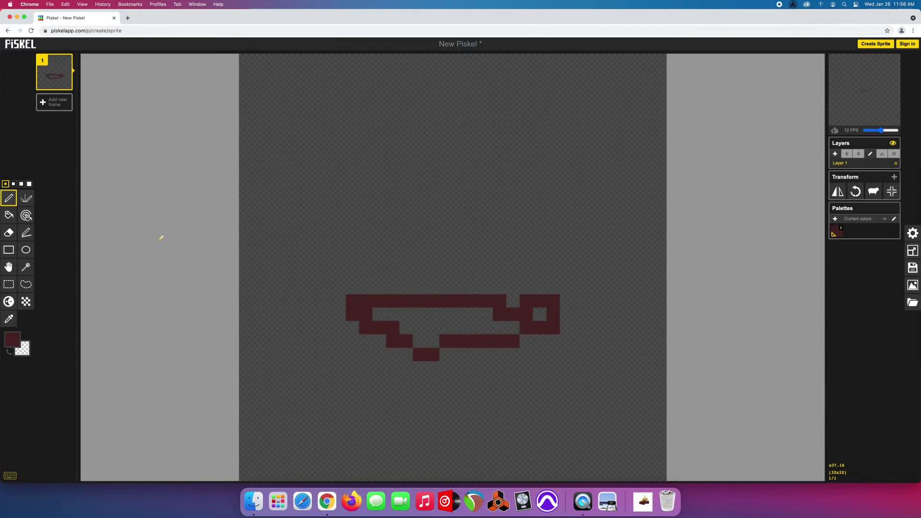
Set the primary color to #591818 and draw two raised humps along the upper edge of the bowl outline.
left_click(12, 339)
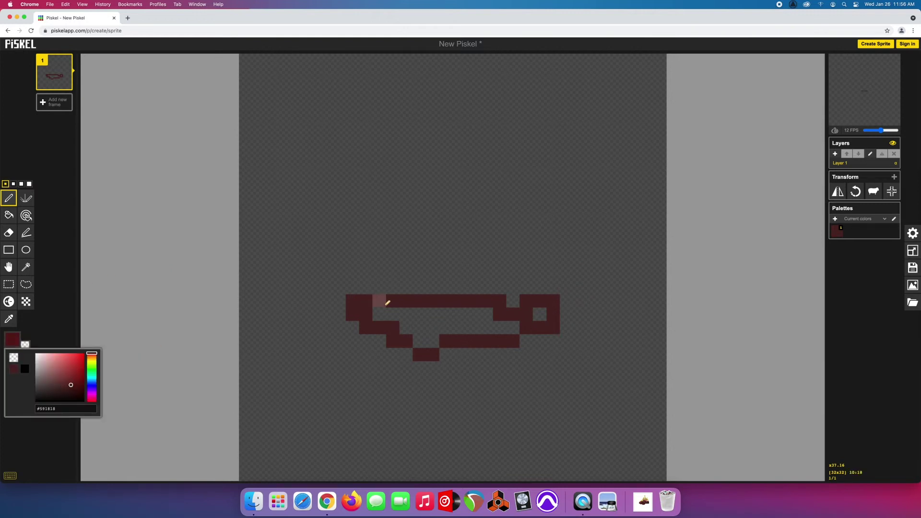
mouse_move(376, 302)
left_mouse_down()
mouse_move(403, 275)
mouse_move(444, 273)
mouse_move(447, 284)
mouse_move(496, 273)
mouse_move(489, 277)
left_mouse_up()
left_click(499, 287)
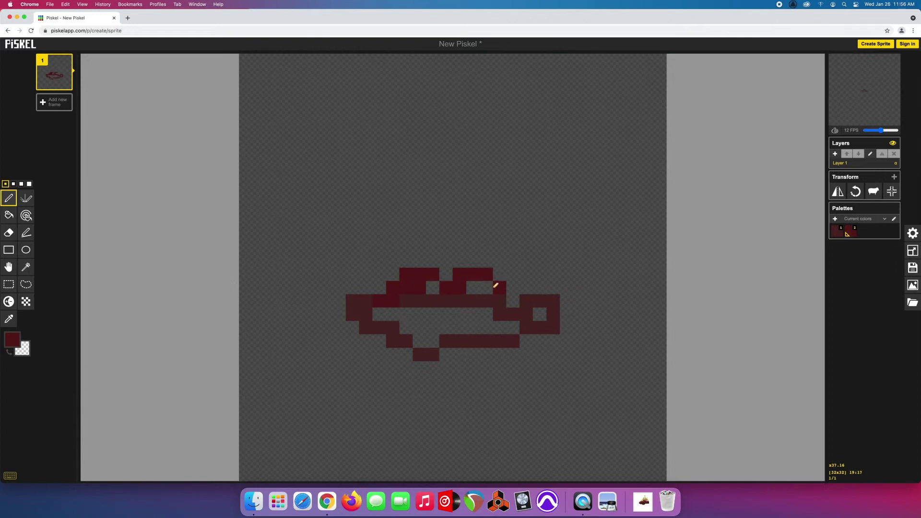
left_click(486, 287)
Set the primary color to #4e2f2f and shade a few pixels inside the bowl, just left of its middle.
left_click(7, 339)
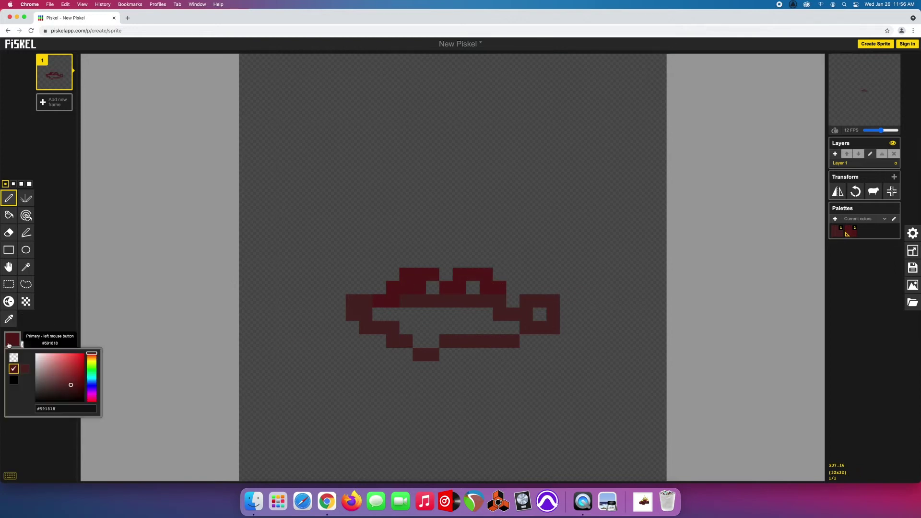
left_click_drag(61, 384, 54, 387)
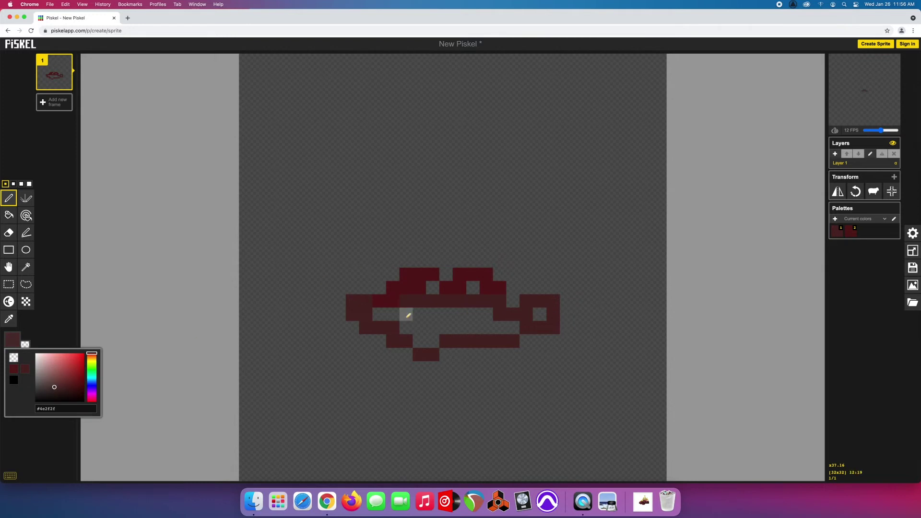
left_click_drag(405, 315, 429, 326)
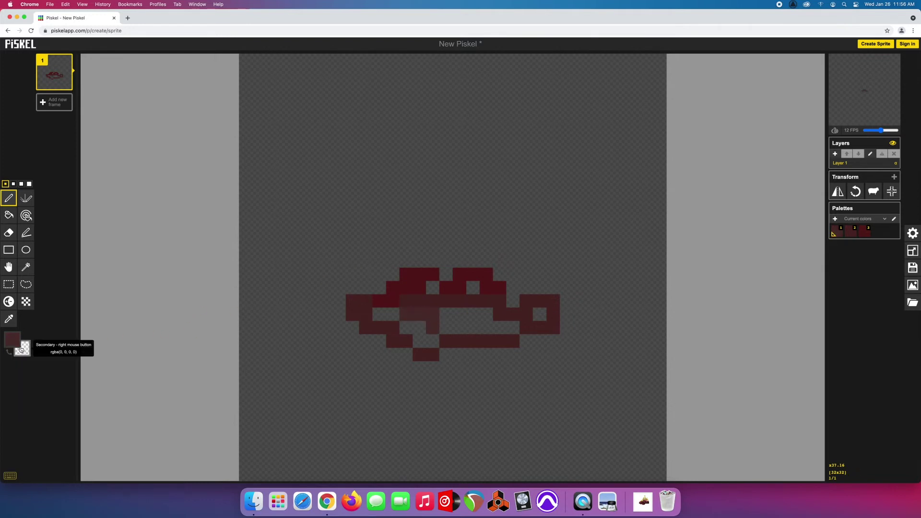
Pick a darker red-brown, shade more of the bowl's interior with it, and draw a crooked stem rising above the humps.
left_click(10, 340)
left_click_drag(73, 380, 71, 389)
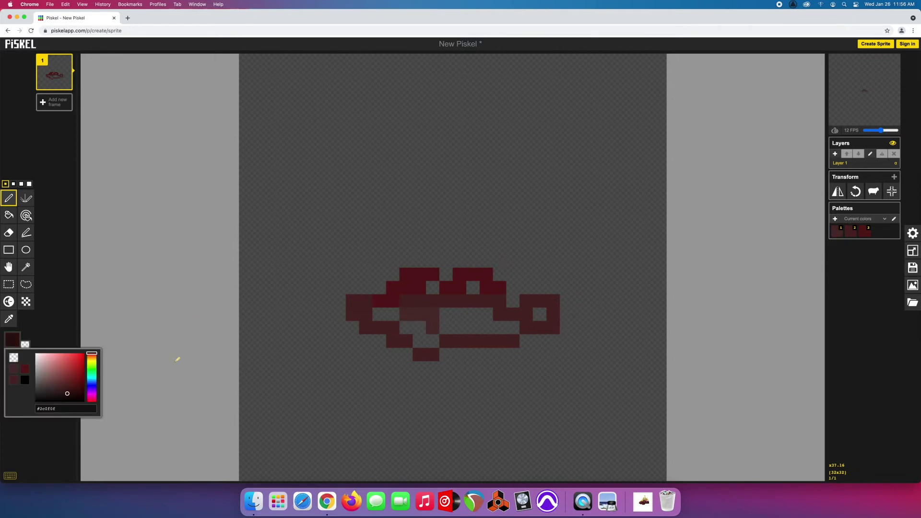
mouse_move(446, 325)
left_mouse_down()
mouse_move(468, 315)
mouse_move(515, 328)
left_mouse_up()
mouse_move(418, 341)
left_mouse_down()
mouse_move(416, 329)
mouse_move(380, 314)
left_mouse_up()
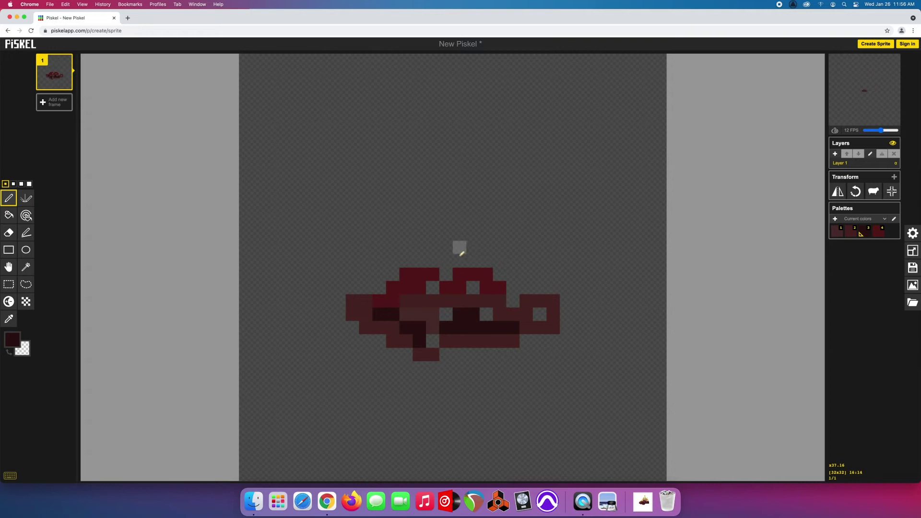
mouse_move(460, 249)
left_mouse_down()
mouse_move(473, 246)
mouse_move(434, 246)
left_mouse_up()
left_click(446, 247)
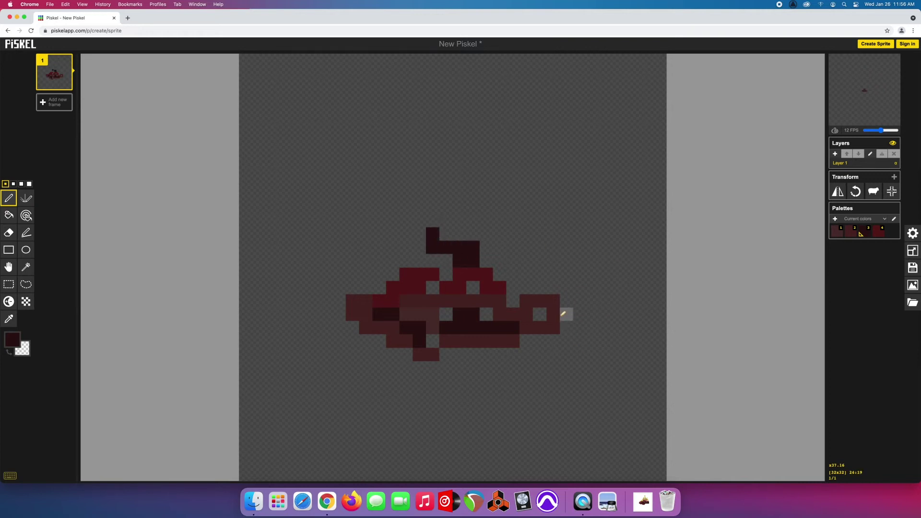
Set the primary color to #530f0f and fill the sprite's enclosed empty gaps with the Paint bucket.
left_click(21, 339)
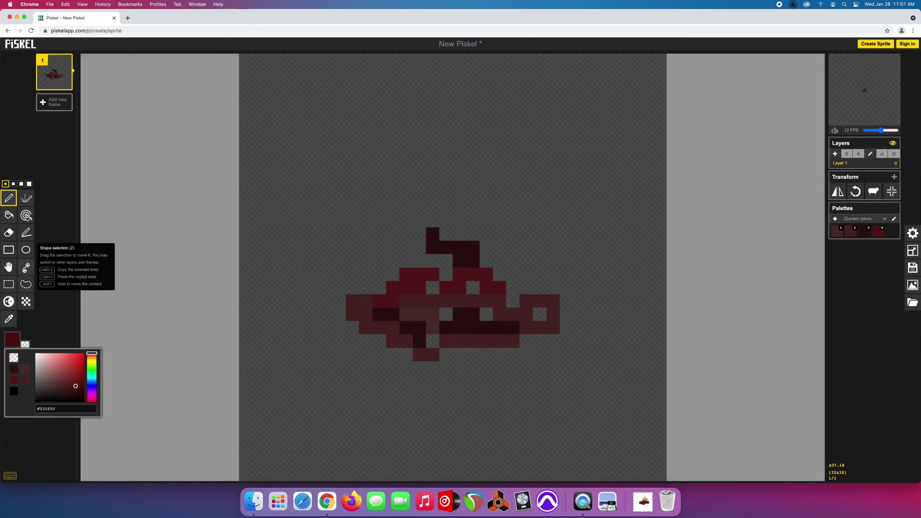
left_click(8, 215)
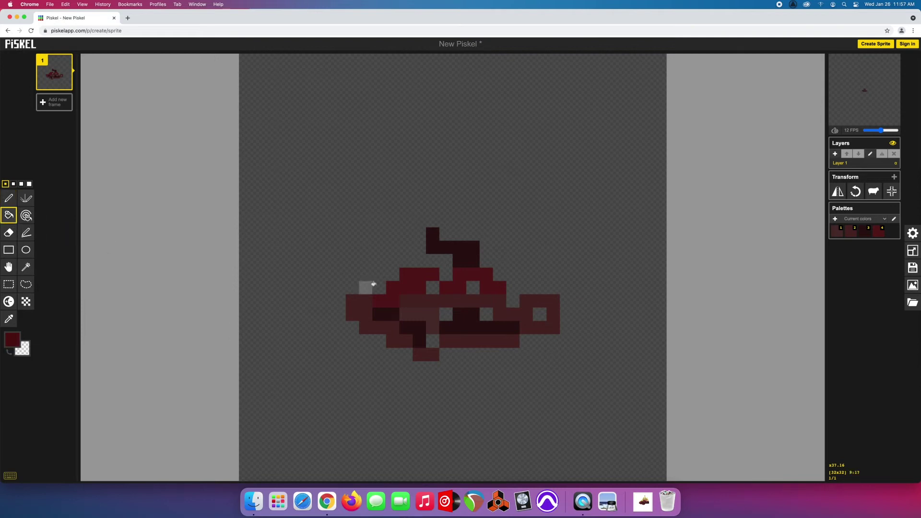
left_click(430, 338)
left_click(432, 287)
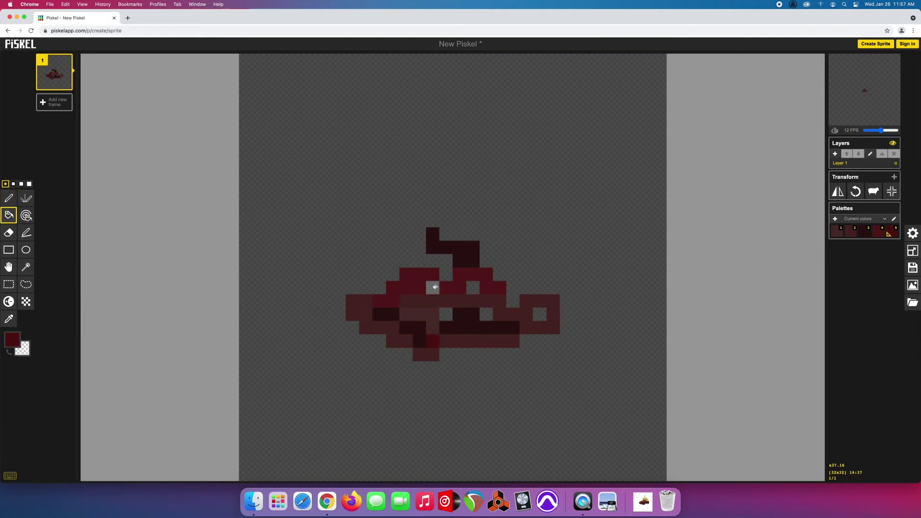
left_click(446, 310)
left_click(472, 285)
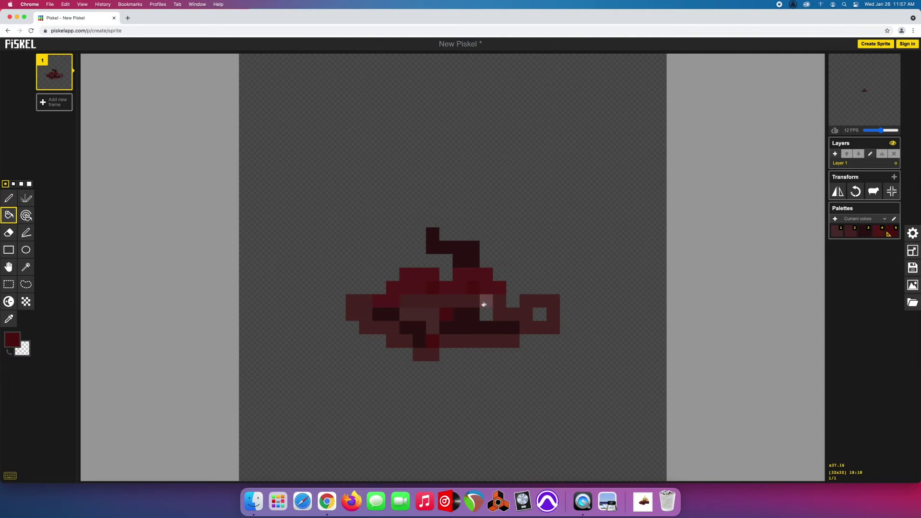
left_click(484, 313)
left_click(540, 309)
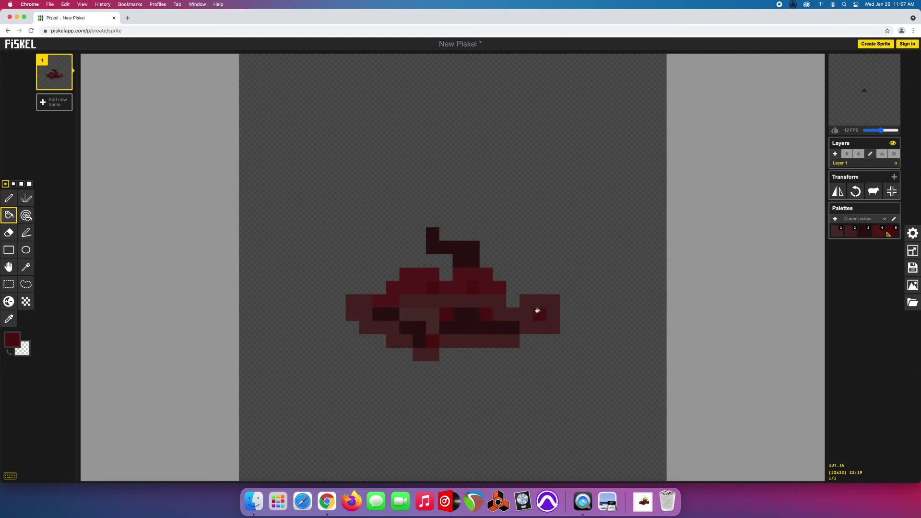
Add a second frame and draw a low dark red outline with a raised dome near its right end, using the pen.
left_click(50, 104)
left_click(439, 315)
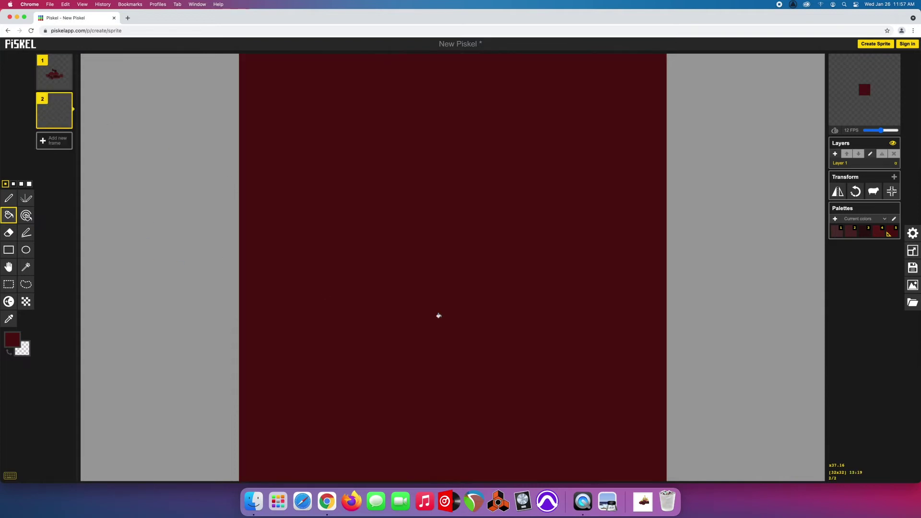
key("ctrl+z")
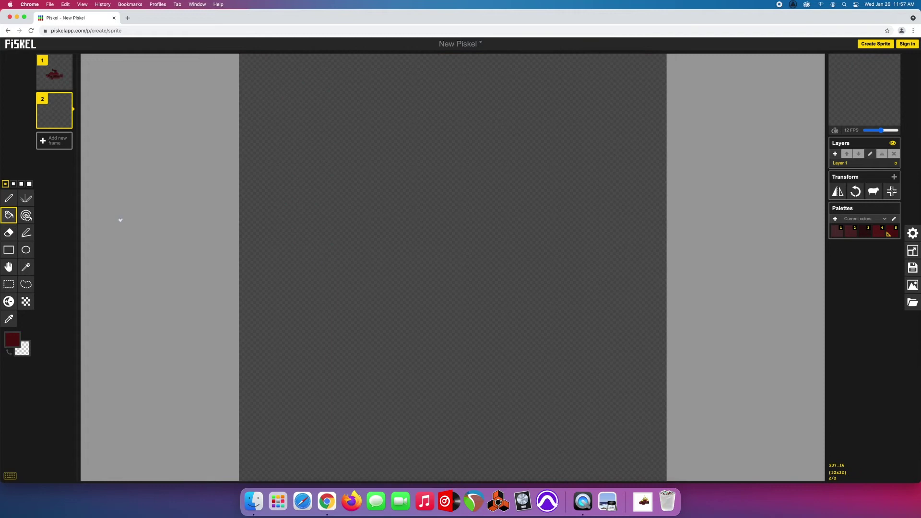
left_click(9, 198)
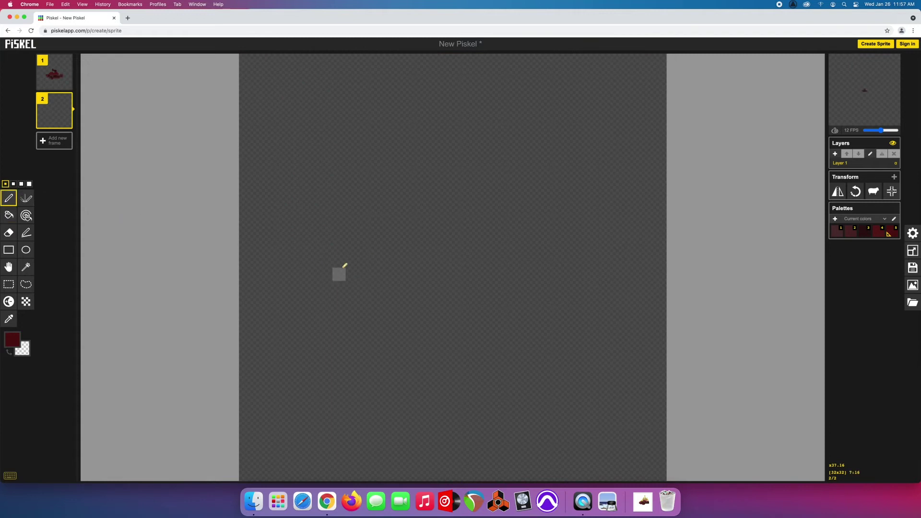
mouse_move(326, 286)
left_mouse_down()
mouse_move(431, 320)
mouse_move(507, 317)
mouse_move(558, 281)
mouse_move(476, 299)
mouse_move(342, 286)
left_mouse_up()
Watch the two-frame animation in an enlarged separate preview window and close it.
left_click(891, 61)
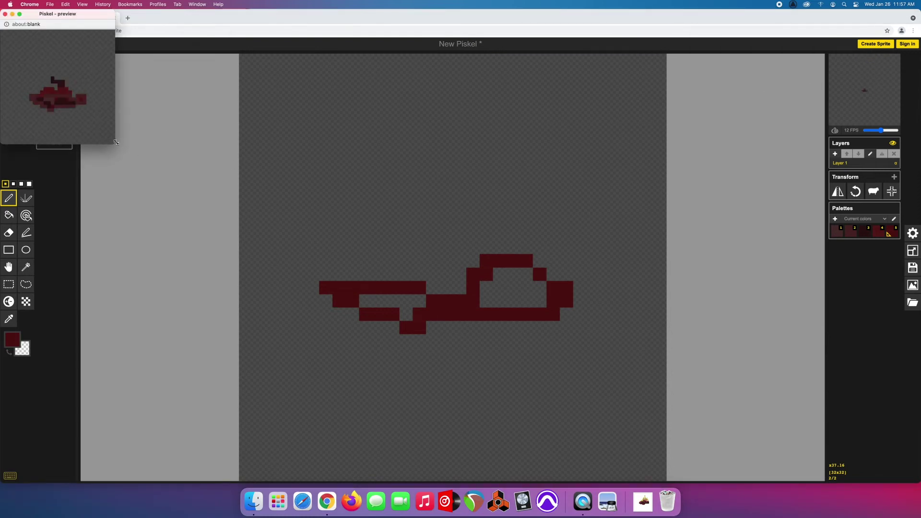
left_click_drag(117, 142, 327, 241)
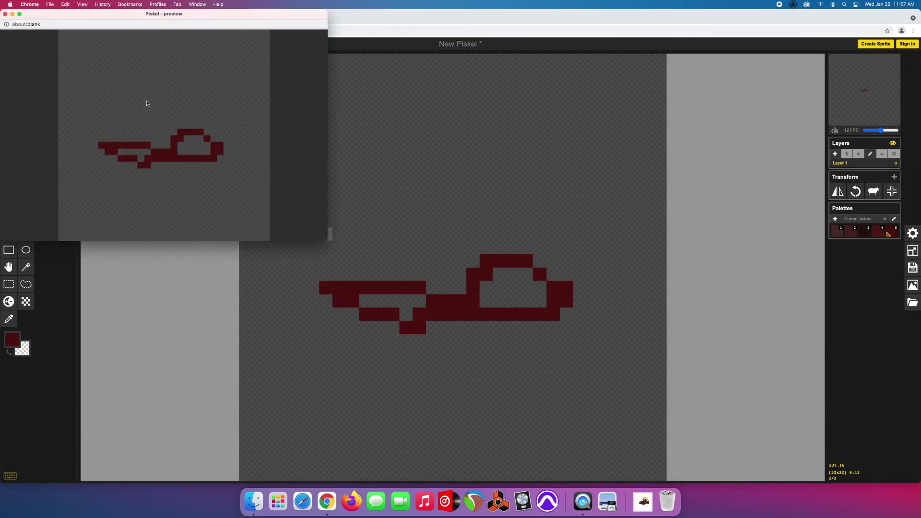
key("super+w")
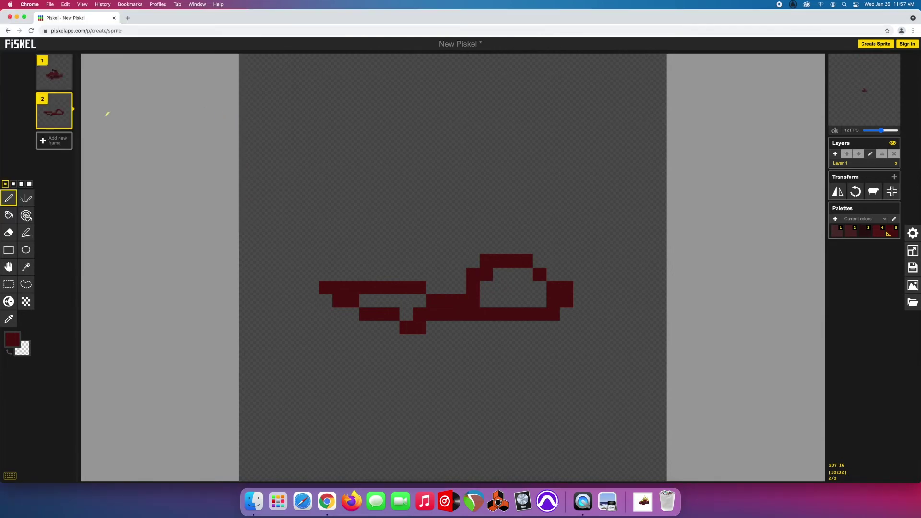
Delete the second frame and duplicate frame 1 four times.
left_click(68, 99)
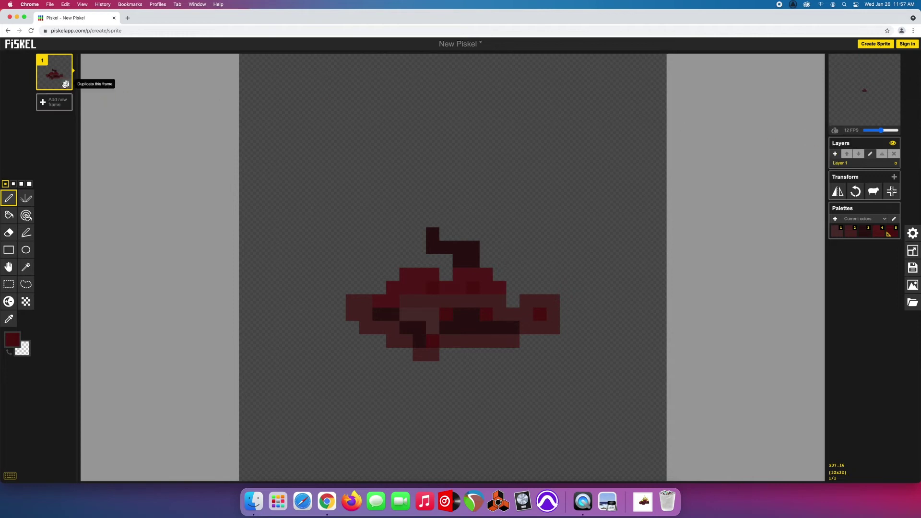
left_click(66, 85)
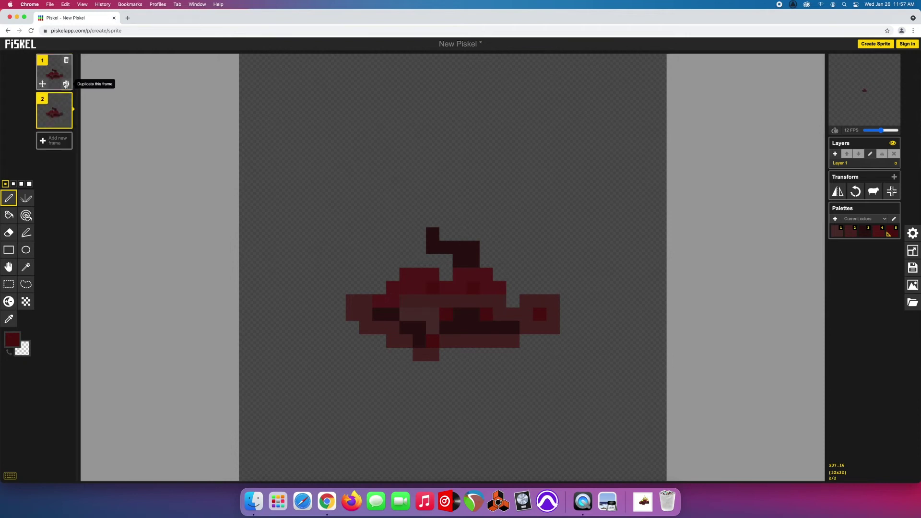
left_click(65, 84)
left_click(66, 84)
left_click(66, 84)
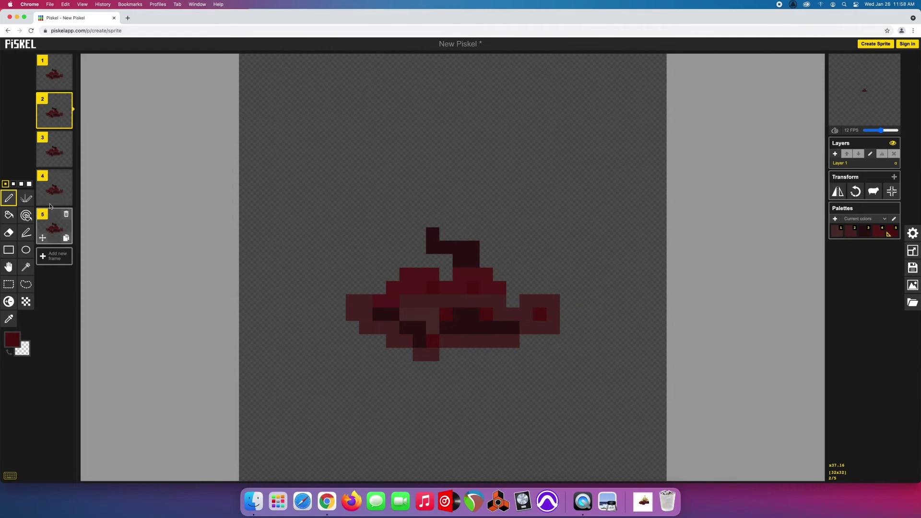
Select frame 1 and add a new layer above Layer 1.
left_click(54, 72)
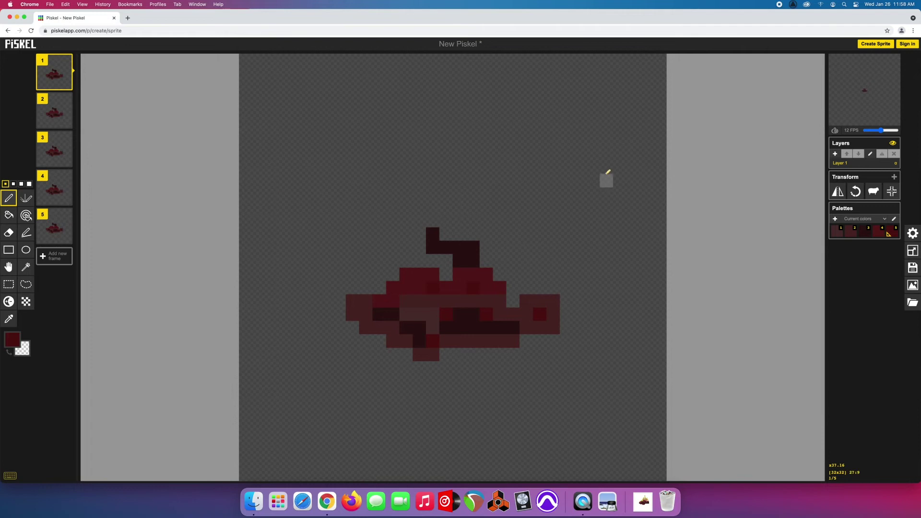
left_click(836, 154)
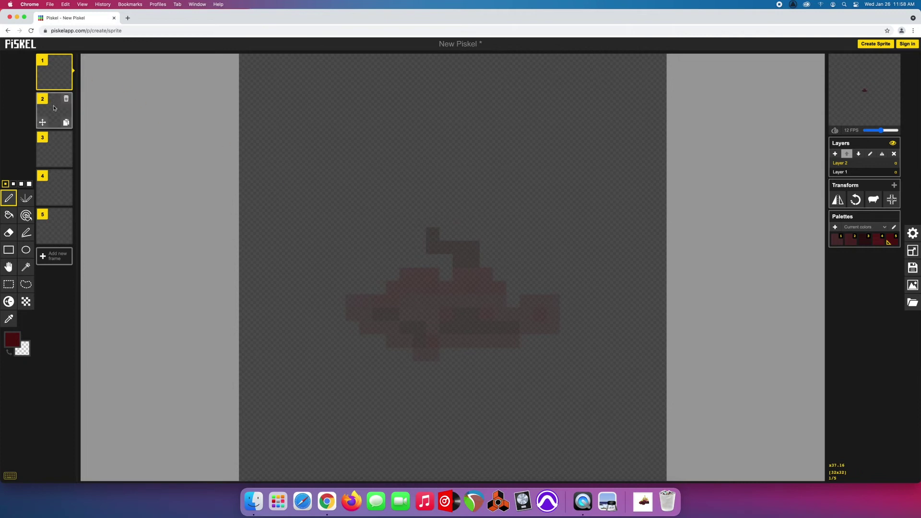
mouse_move(61, 149)
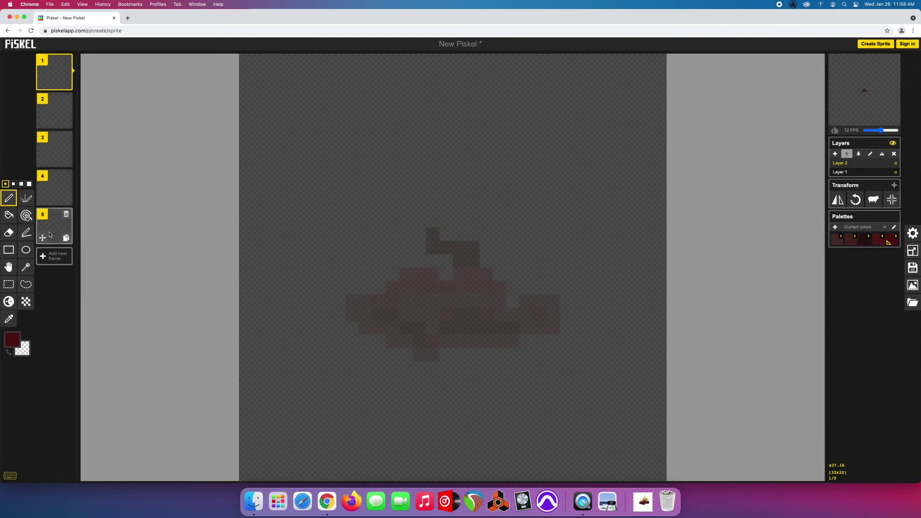
Set the primary color to #d32828 and draw red flame bases with scattered single-pixel sparks above the sprite on Layer 2.
left_click(22, 348)
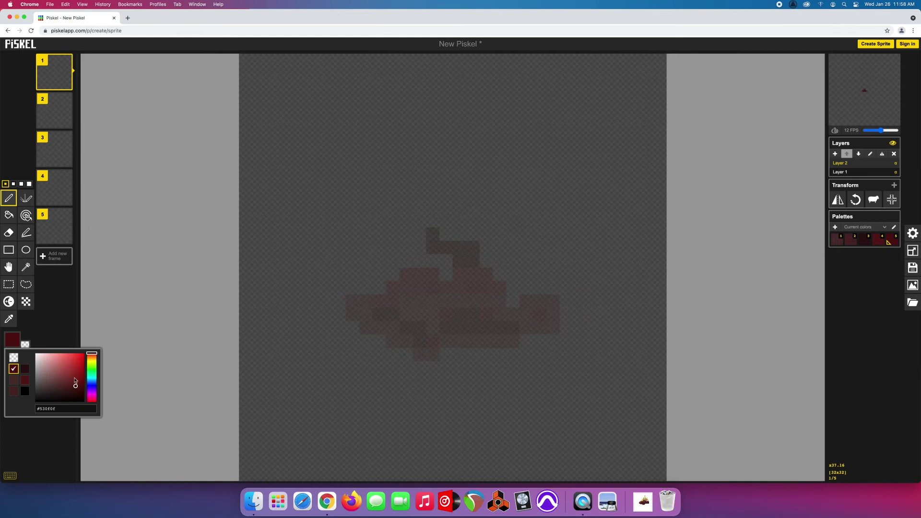
left_click_drag(75, 382, 74, 363)
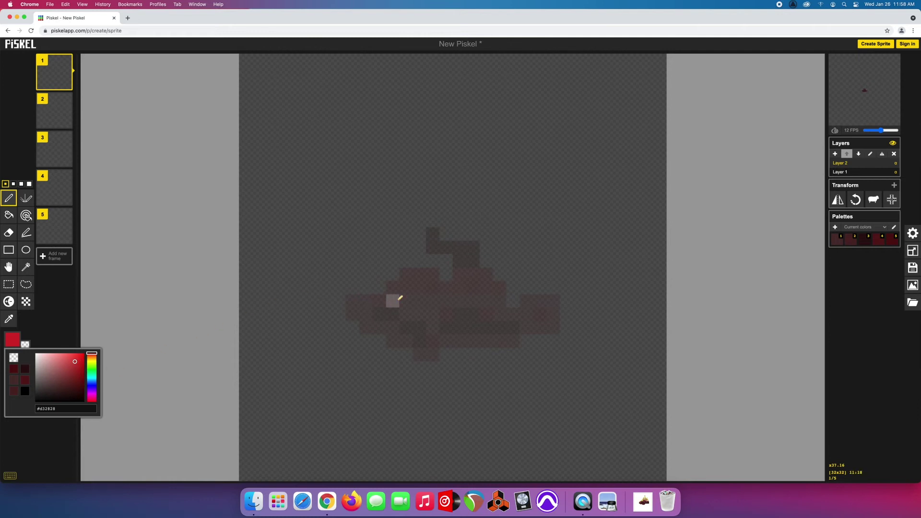
left_click(393, 301)
mouse_move(392, 301)
left_mouse_down()
mouse_move(414, 303)
mouse_move(418, 268)
mouse_move(437, 296)
mouse_move(453, 283)
mouse_move(467, 294)
mouse_move(473, 287)
mouse_move(499, 309)
mouse_move(500, 287)
left_mouse_up()
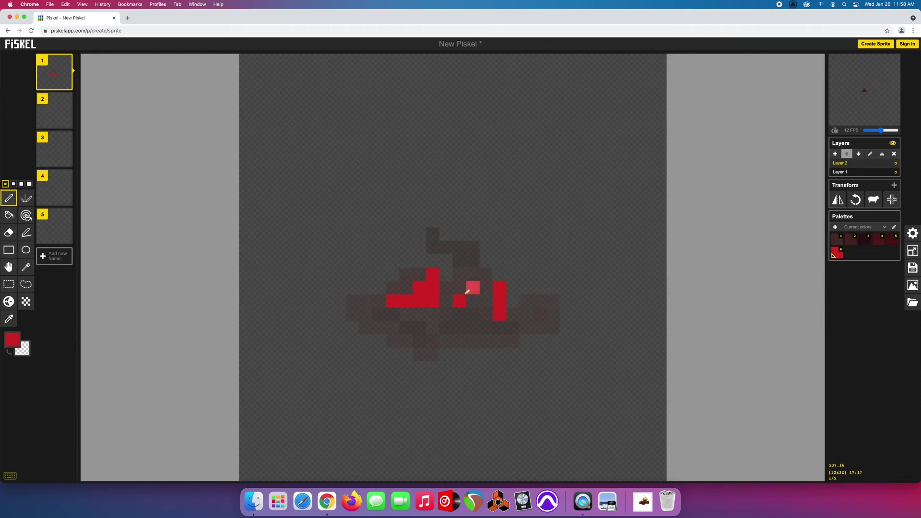
left_click(379, 261)
left_click(365, 220)
left_click(406, 221)
left_click(499, 220)
Set the primary color to #d3ca28 and draw jagged yellow flames rising above the red pixels in frame 1.
left_click(12, 339)
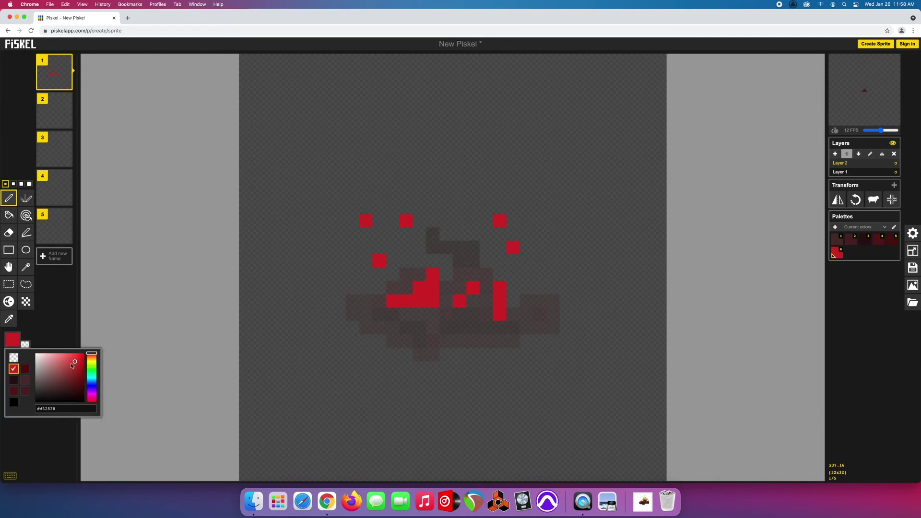
left_click_drag(94, 357, 92, 361)
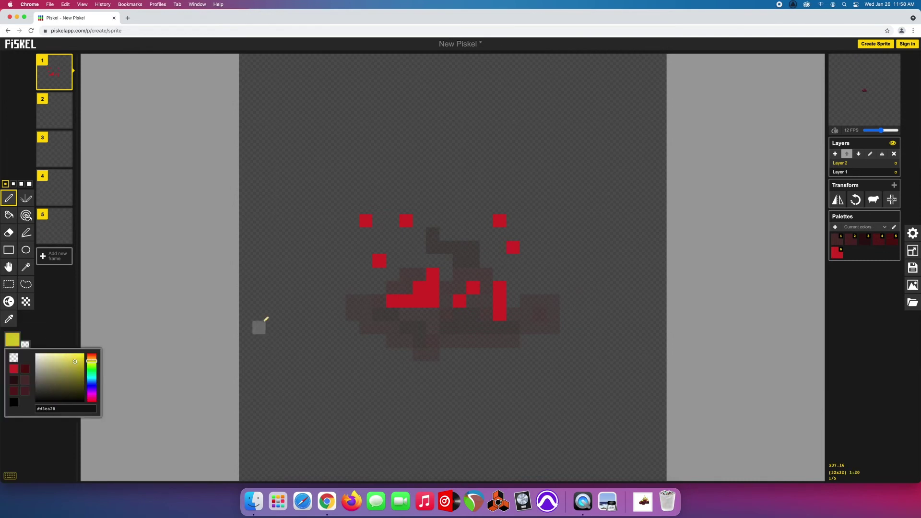
mouse_move(393, 287)
left_mouse_down()
mouse_move(347, 246)
mouse_move(378, 241)
mouse_move(380, 220)
mouse_move(399, 241)
mouse_move(417, 222)
mouse_move(410, 265)
mouse_move(462, 215)
mouse_move(468, 195)
mouse_move(482, 259)
mouse_move(512, 274)
left_mouse_up()
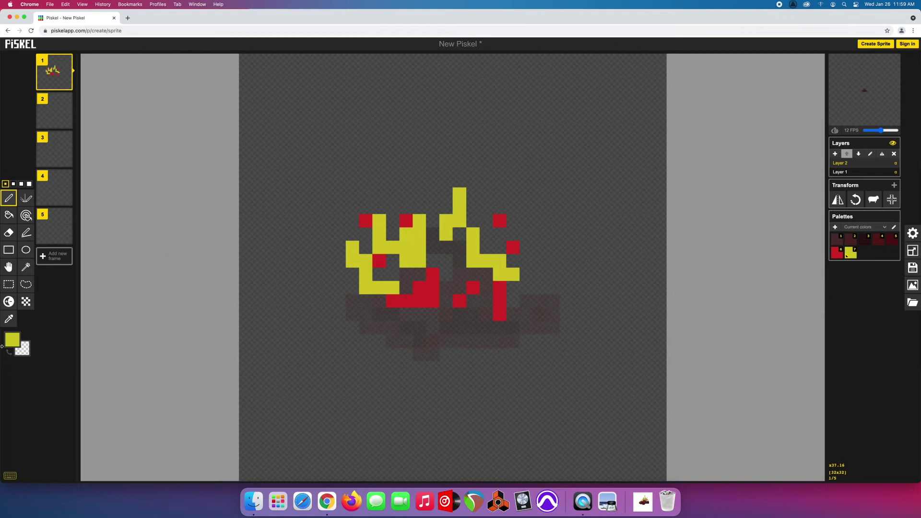
Change the primary color to orange and add orange pixels between the yellow and red flames in frame 1.
left_click(12, 340)
left_click_drag(93, 367, 93, 358)
left_click_drag(432, 220, 459, 274)
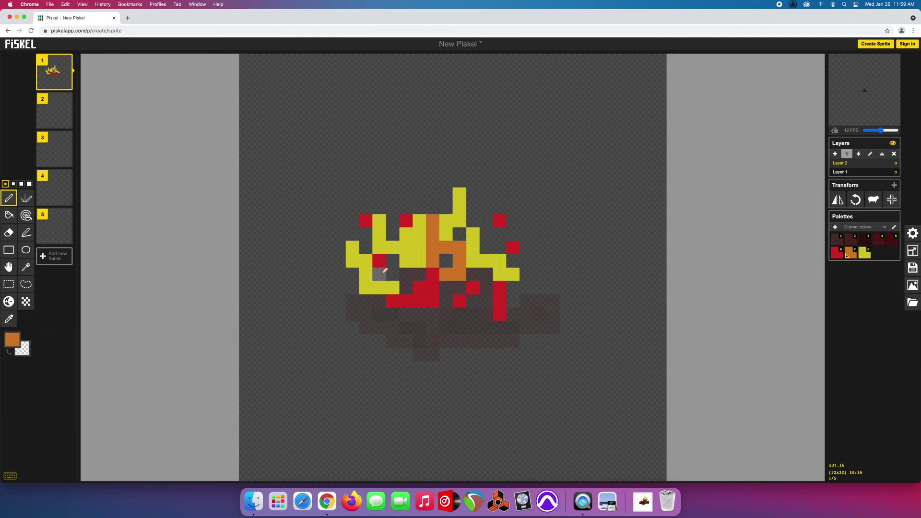
left_click_drag(379, 274, 407, 274)
mouse_move(486, 287)
left_mouse_down()
mouse_move(486, 301)
mouse_move(472, 300)
left_mouse_up()
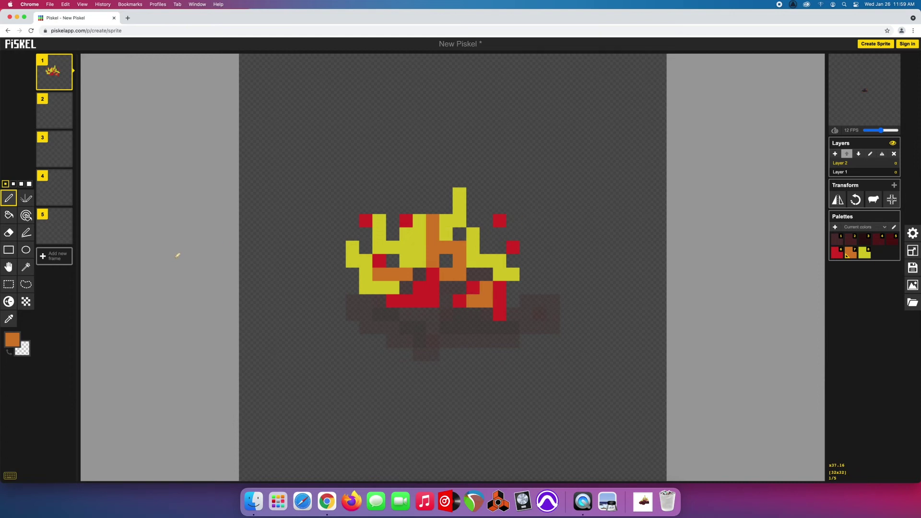
Draw four rising yellow flame shapes in #d3ca28 on Layer 2 of frame 2.
left_click(55, 122)
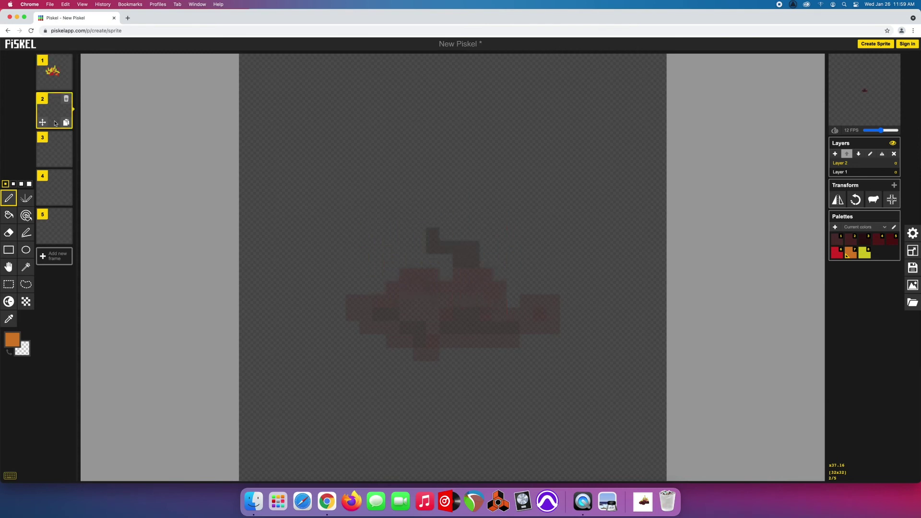
left_click(12, 339)
left_click(58, 381)
left_click(25, 370)
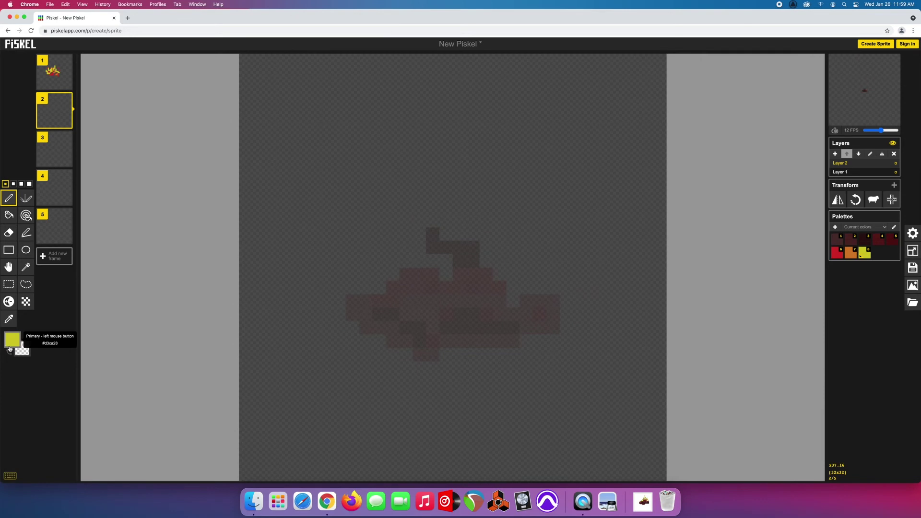
mouse_move(405, 273)
left_mouse_down()
mouse_move(446, 252)
mouse_move(432, 221)
left_mouse_up()
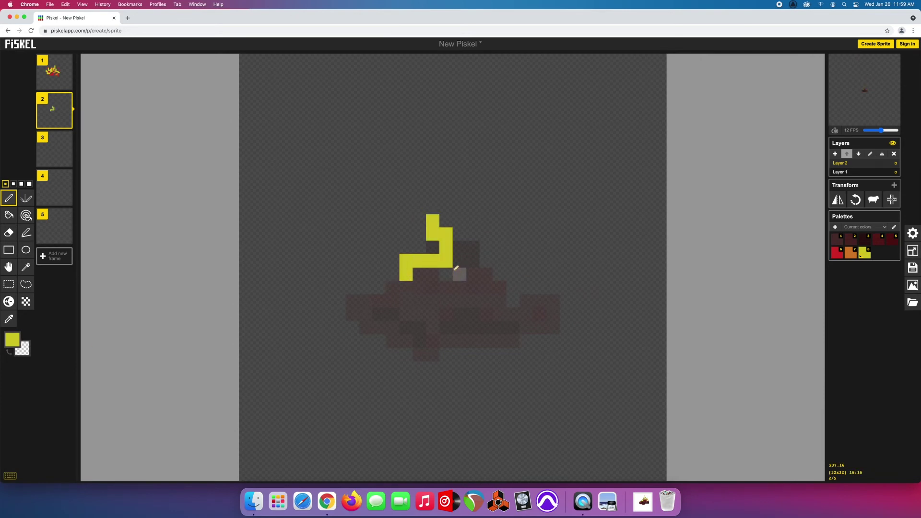
left_click_drag(457, 268, 473, 233)
mouse_move(499, 274)
left_mouse_down()
mouse_move(499, 209)
mouse_move(468, 226)
mouse_move(459, 178)
left_mouse_up()
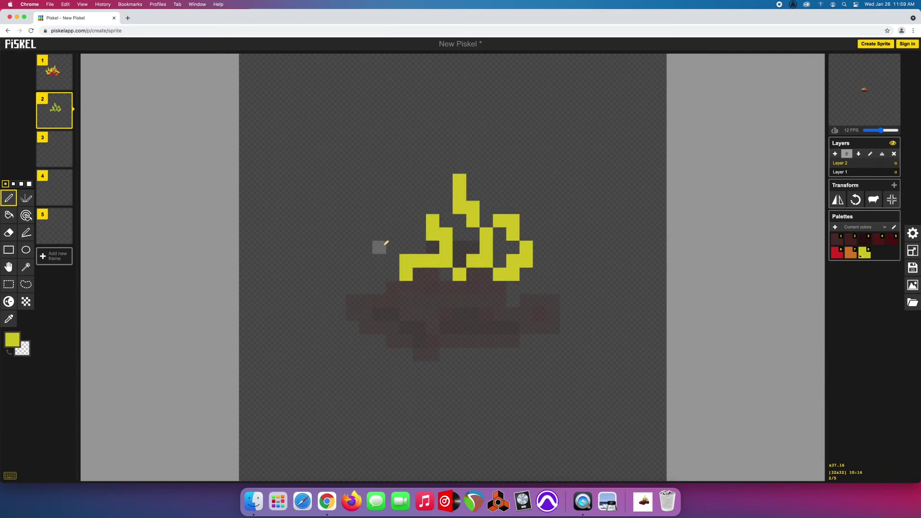
left_click_drag(379, 274, 366, 234)
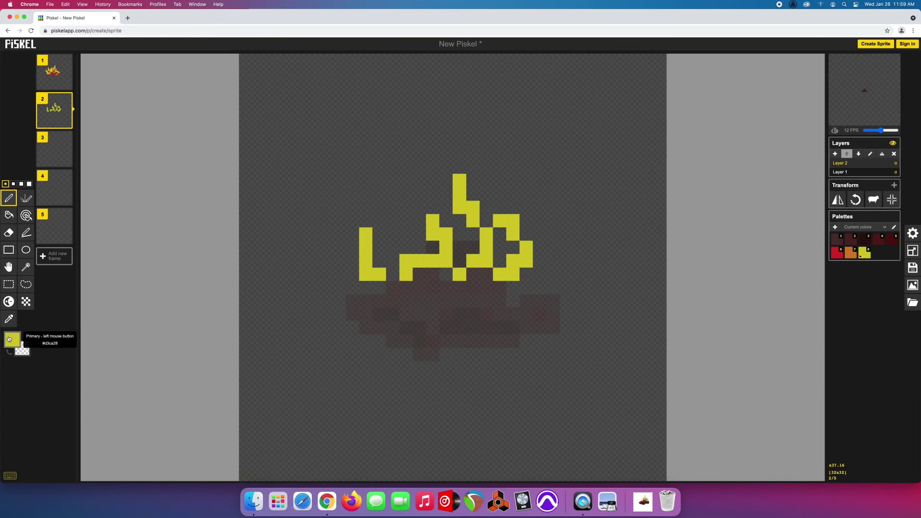
Switch to red #d32828 and add a flame base, a tall left tongue and small sparks to frame 2.
left_click(12, 339)
left_click(14, 381)
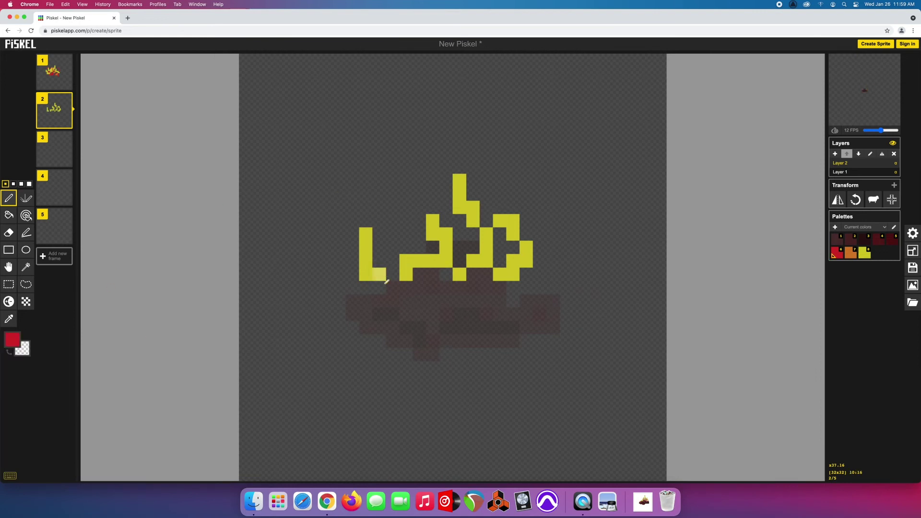
mouse_move(392, 285)
left_mouse_down()
mouse_move(459, 297)
mouse_move(405, 194)
left_mouse_up()
left_click_drag(405, 194, 393, 207)
left_click_drag(499, 181, 486, 194)
left_click(459, 234)
left_click_drag(473, 301, 499, 300)
Switch to orange and draw a strip above the red base and a curved tip beside the tallest yellow flame in frame 2.
left_click(12, 339)
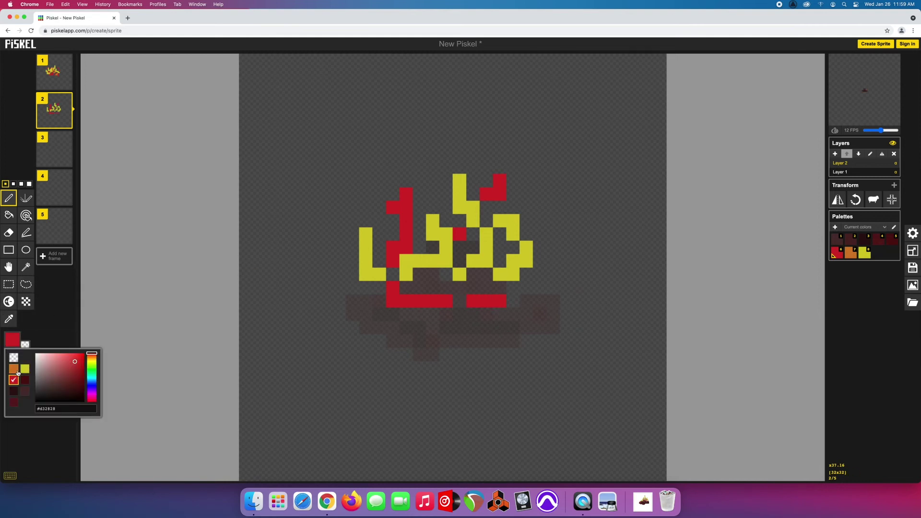
left_click(13, 369)
left_click_drag(432, 287, 499, 287)
left_click(473, 274)
mouse_move(420, 207)
left_mouse_down()
mouse_move(431, 179)
mouse_move(446, 180)
left_mouse_up()
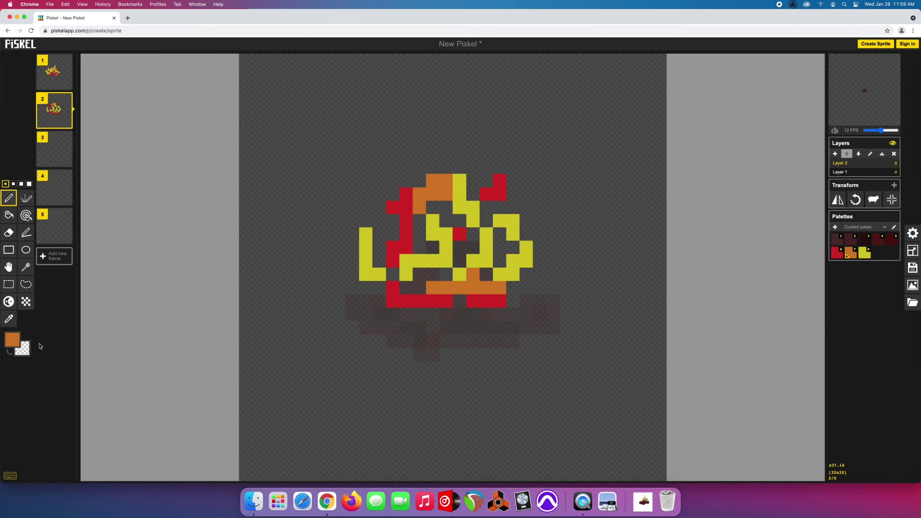
Duplicate frame 2 directly after itself in the frame sequence.
left_click(51, 154)
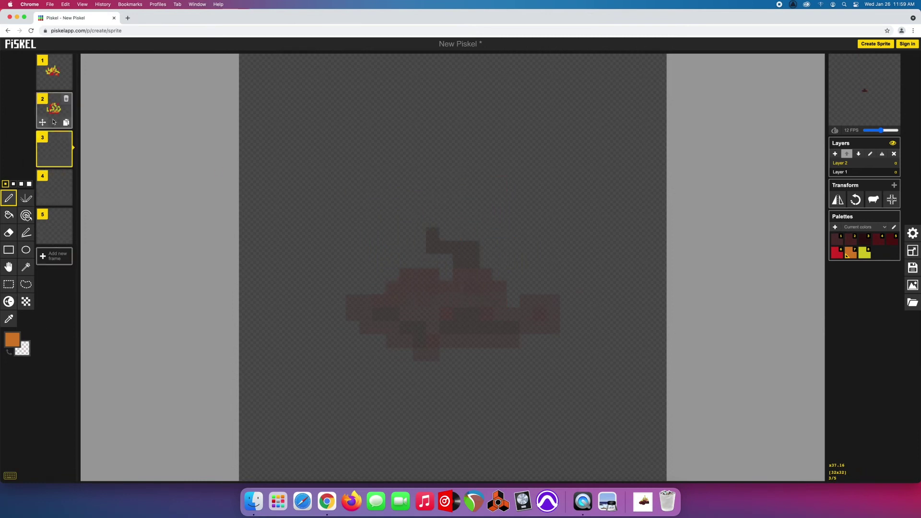
left_click(66, 123)
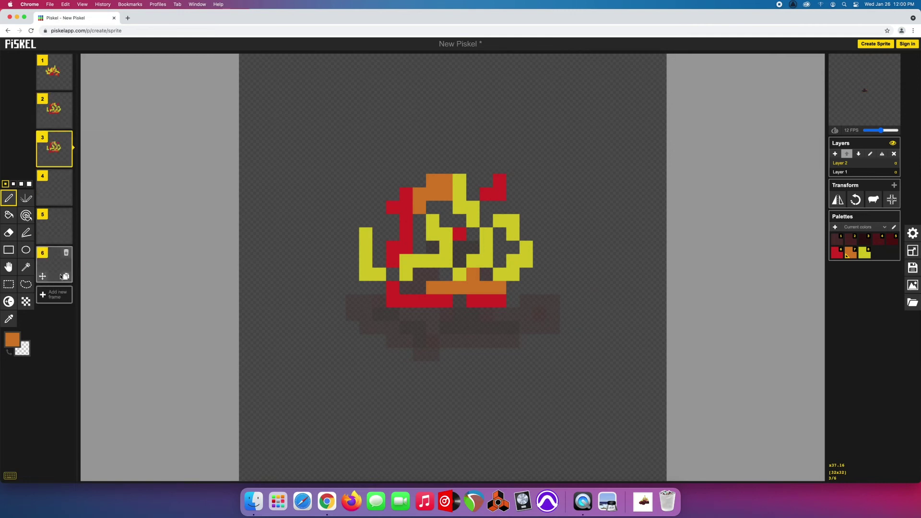
Delete frame 6, which has no flames, and mirror the Layer 2 flames of frame 3 horizontally.
left_click(843, 174)
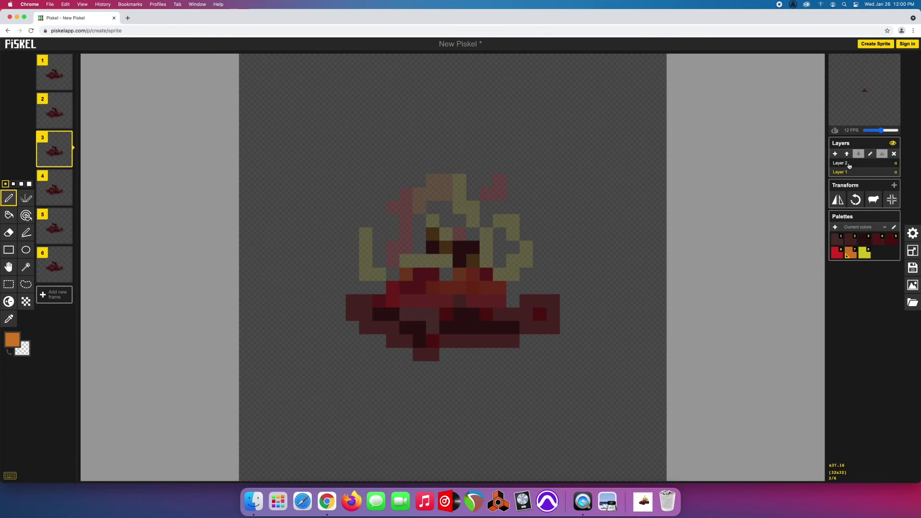
left_click(848, 164)
left_click(67, 256)
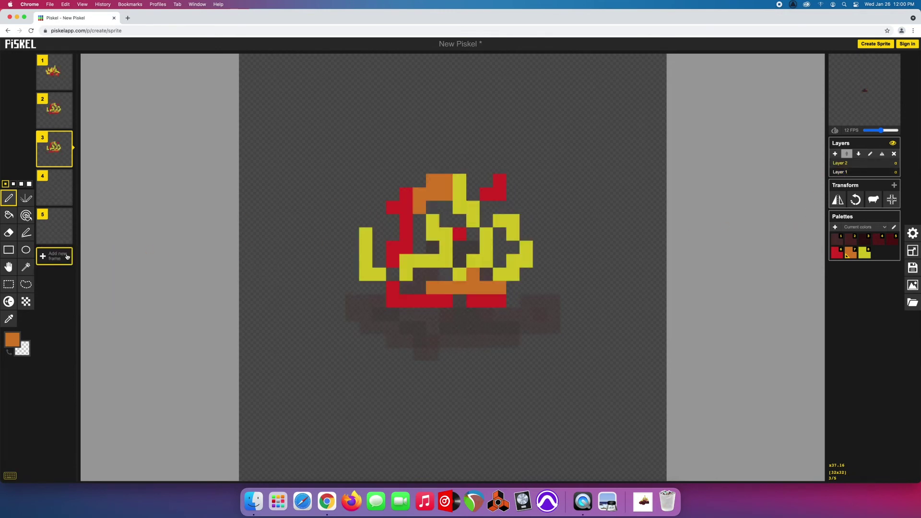
left_click(838, 200)
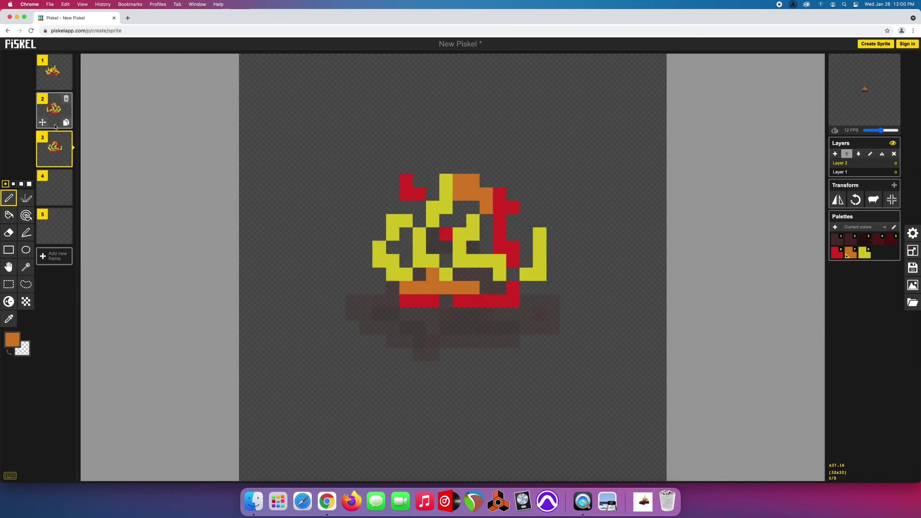
Duplicate frame 1 and move the copy to fourth place in the frame sequence.
mouse_move(65, 123)
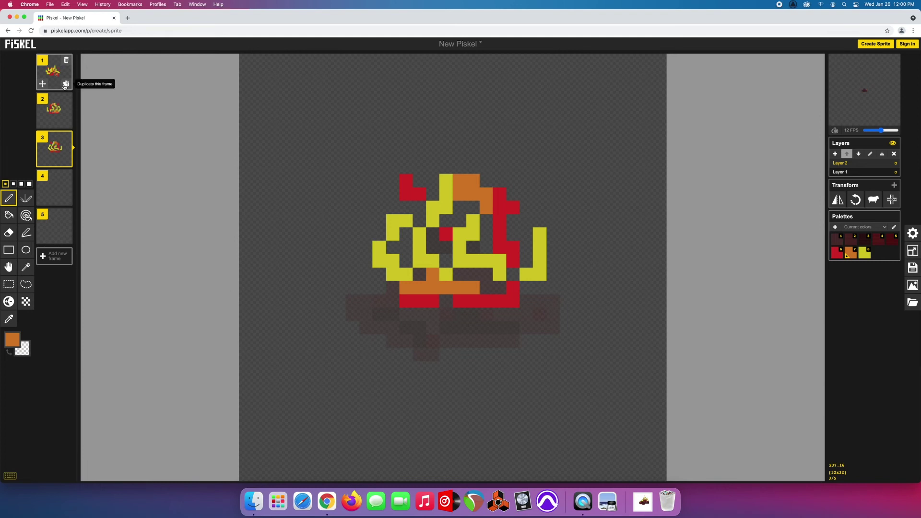
left_click(66, 85)
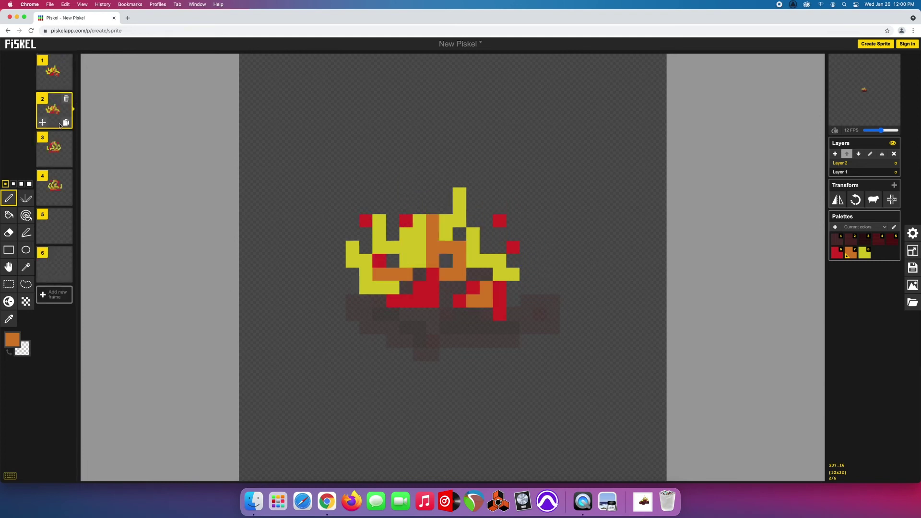
left_click_drag(56, 111, 95, 203)
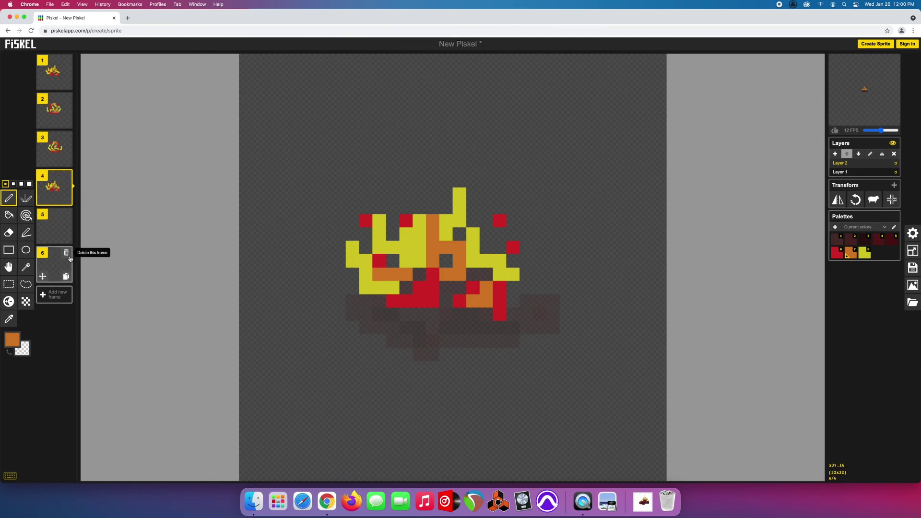
Mirror the Layer 2 flames of frame 4 horizontally and delete both flameless frames that follow it.
left_click(68, 253)
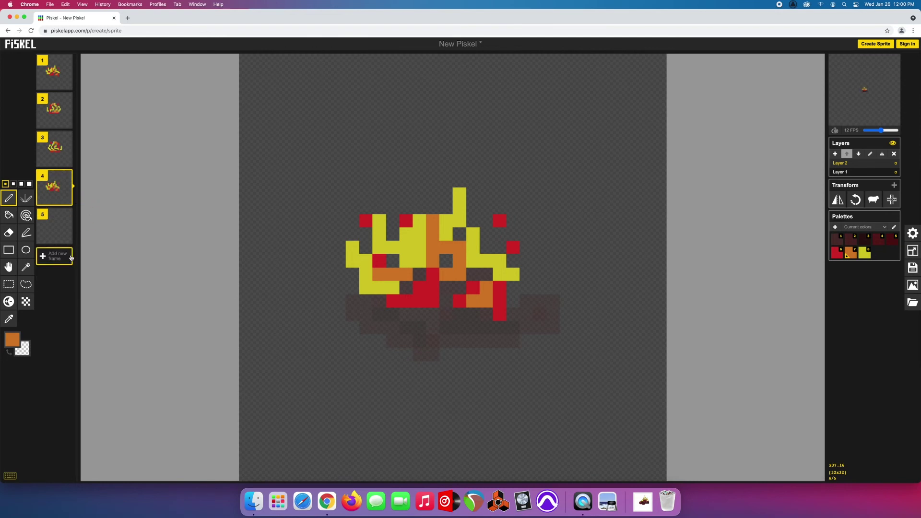
left_click(837, 199)
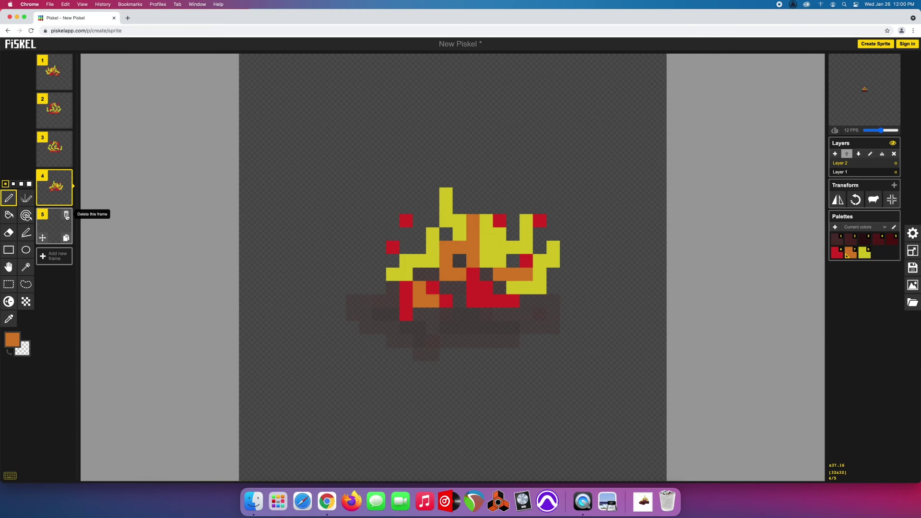
left_click(66, 215)
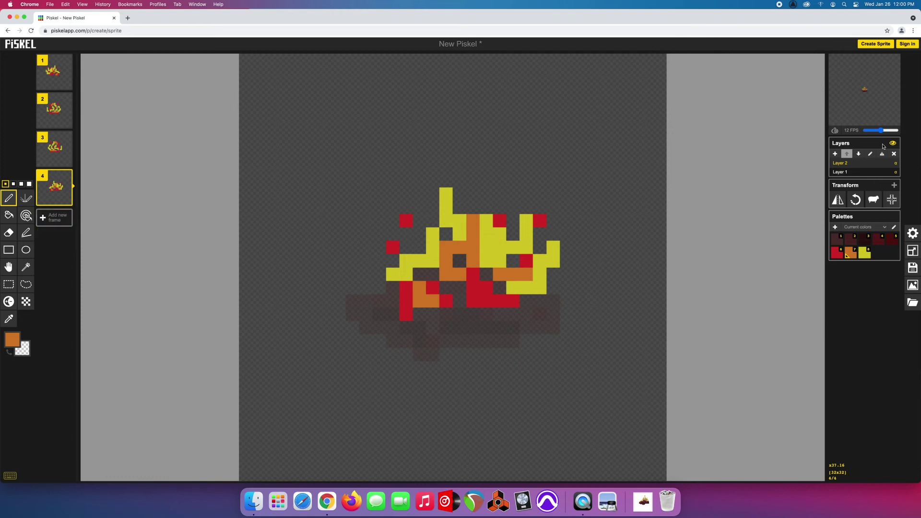
Open the animation in an enlarged separate preview window and try slowing the playback to 2 FPS.
left_click(891, 61)
left_click_drag(115, 144, 342, 271)
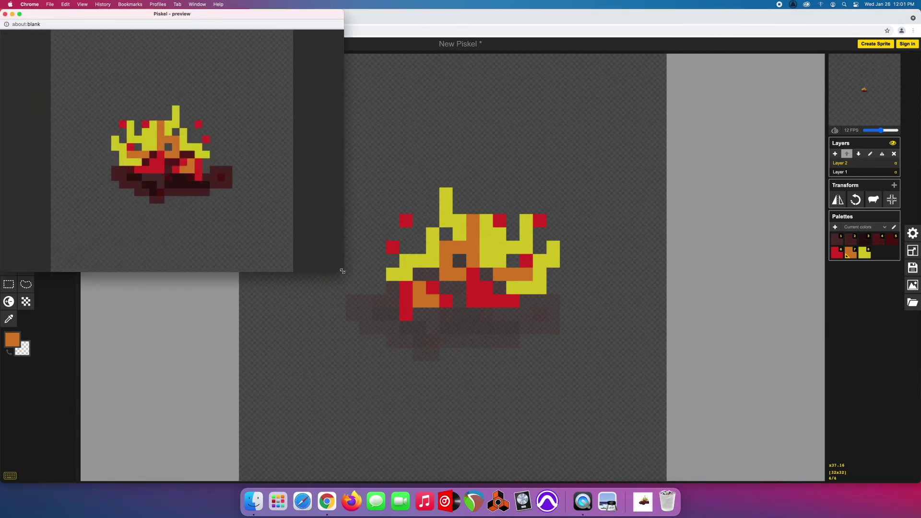
left_click(883, 133)
left_click_drag(886, 134, 899, 132)
key("super+grave")
left_click_drag(882, 135, 867, 133)
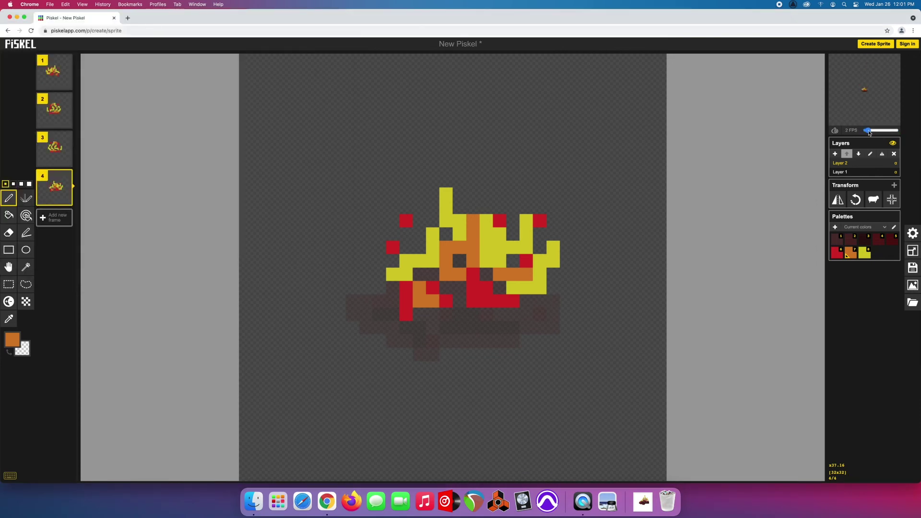
key("super+grave")
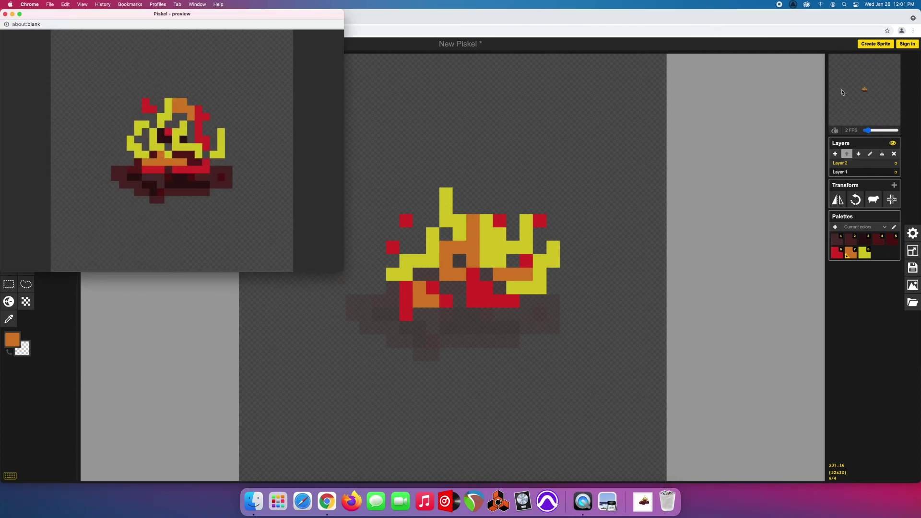
Set the animation speed to 7 FPS and check the campfire in the separate preview window.
left_click(871, 131)
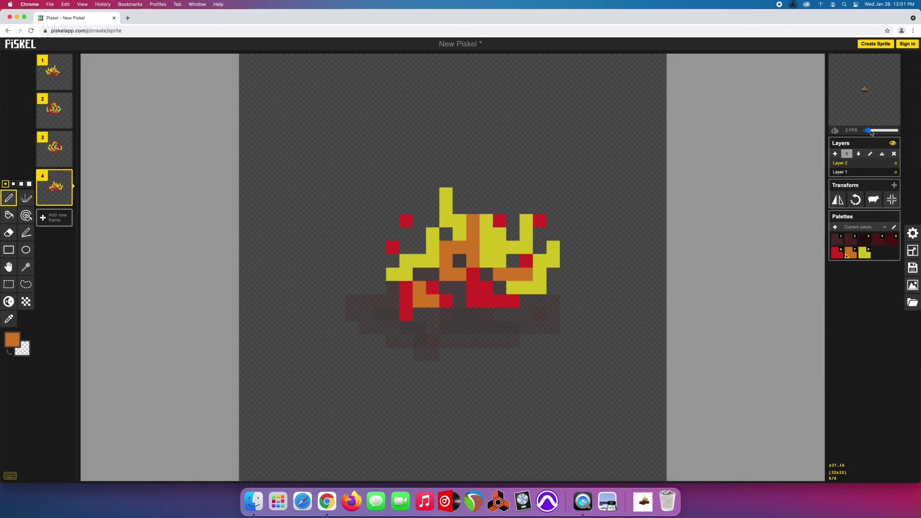
left_click_drag(872, 133, 878, 131)
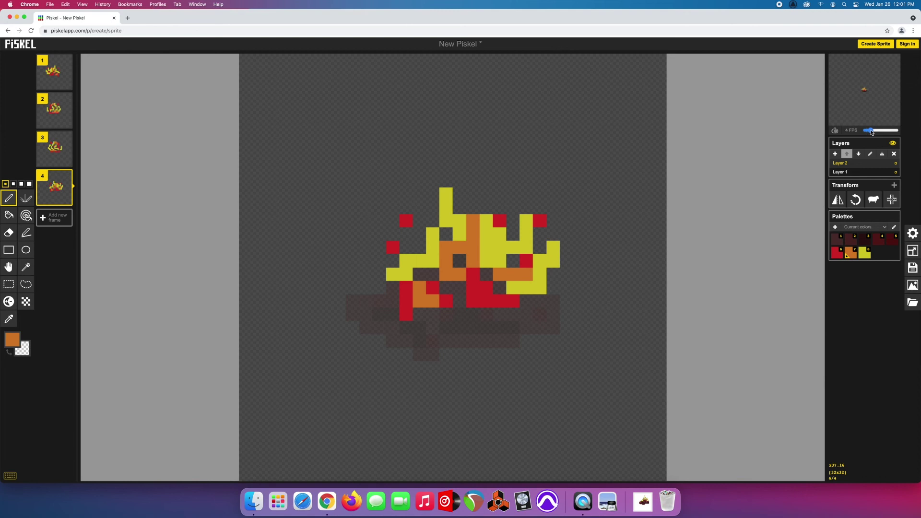
left_click(891, 64)
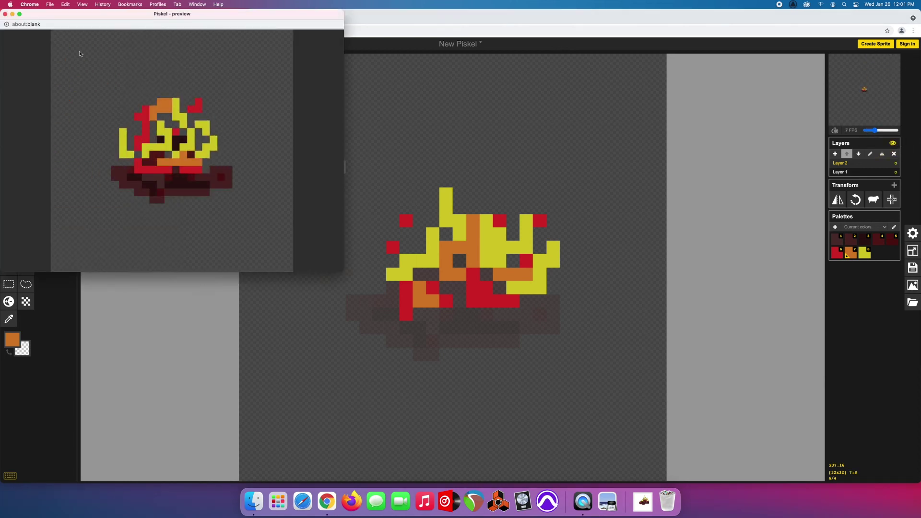
left_click(350, 168)
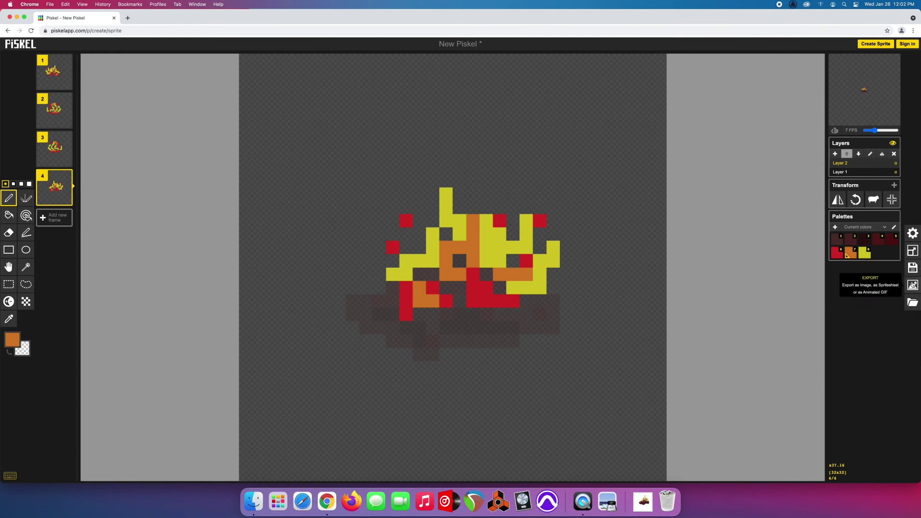
Review the GIF and Zip export options and download the animation as a PNG spritesheet with 2 columns and 2 rows.
left_click(913, 285)
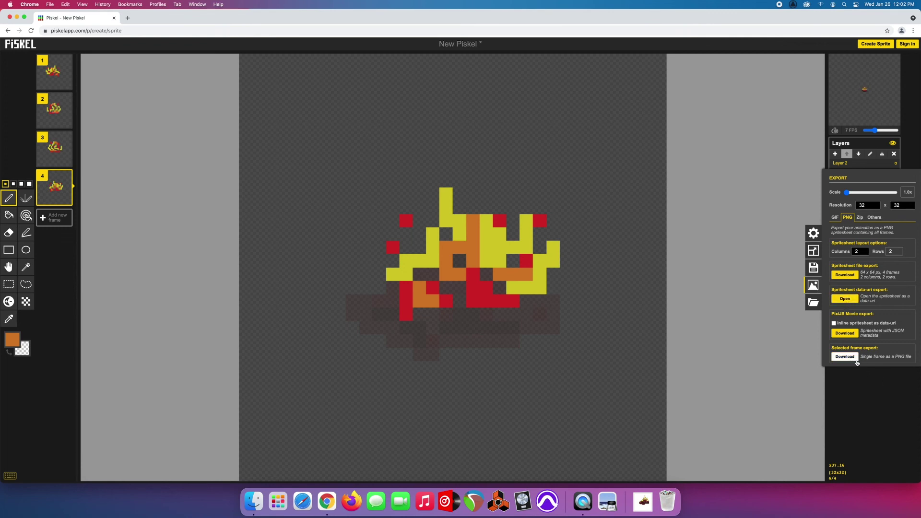
left_click(839, 220)
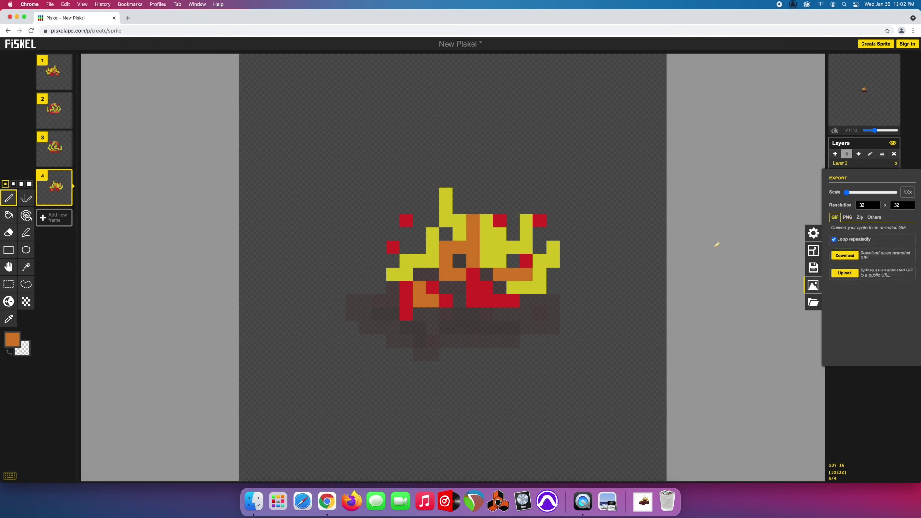
left_click(860, 218)
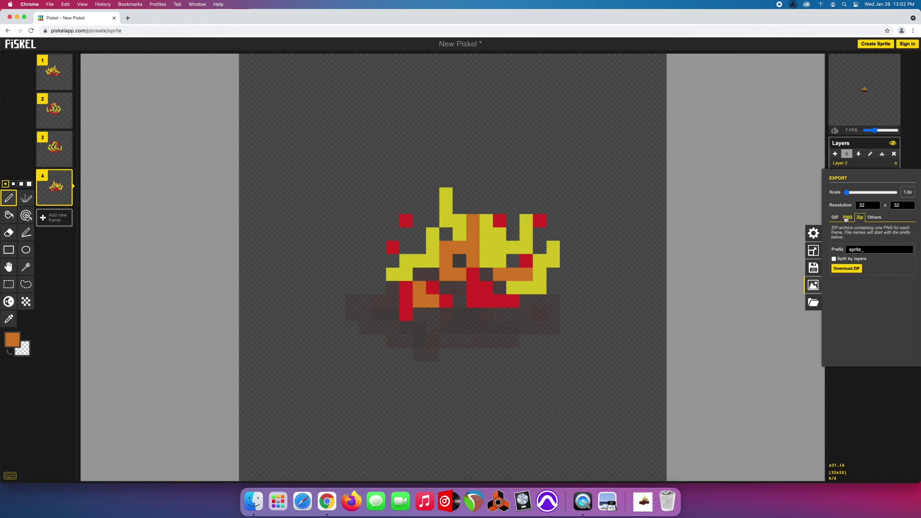
left_click(846, 218)
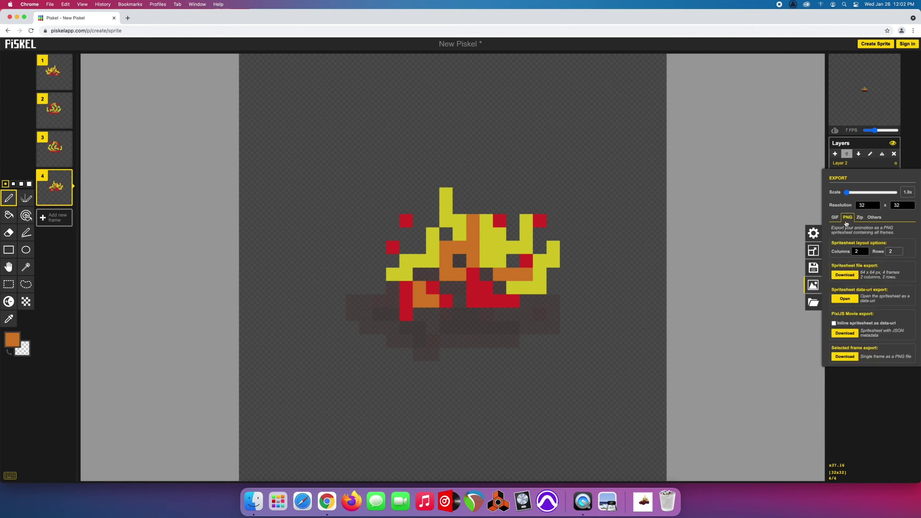
left_click(845, 276)
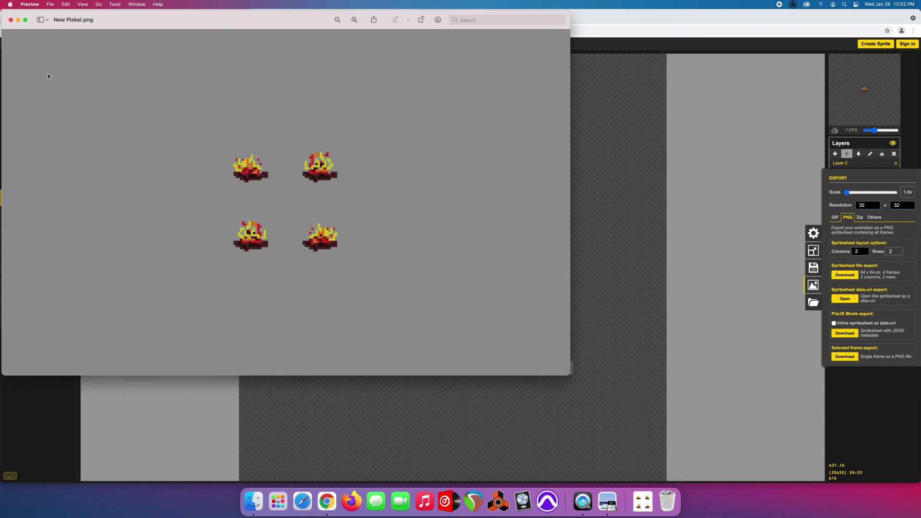
Close the exported spritesheet image and the export settings to return to the sprite editor.
left_click(11, 20)
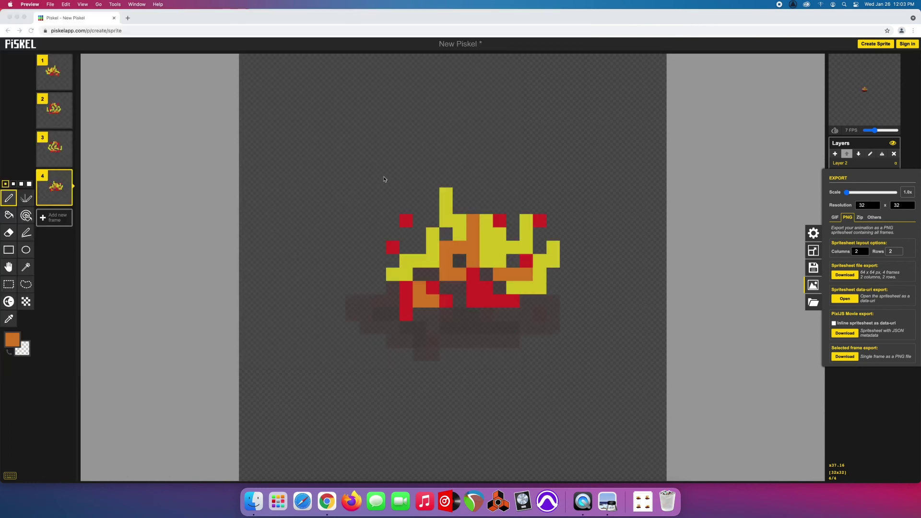
left_click(905, 118)
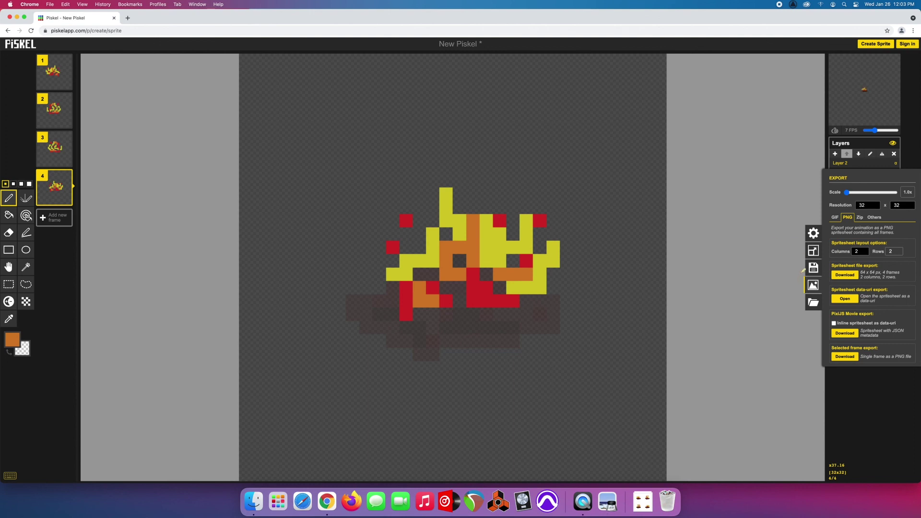
left_click(876, 417)
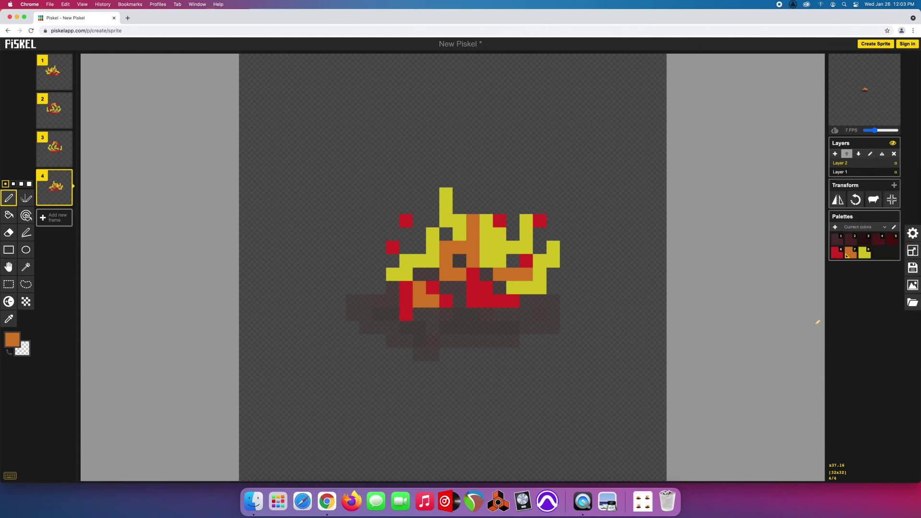
mouse_move(867, 102)
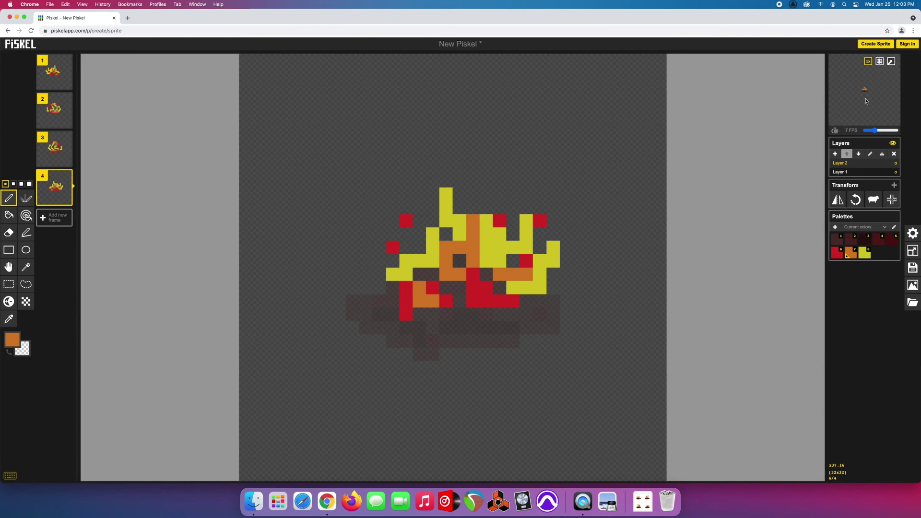